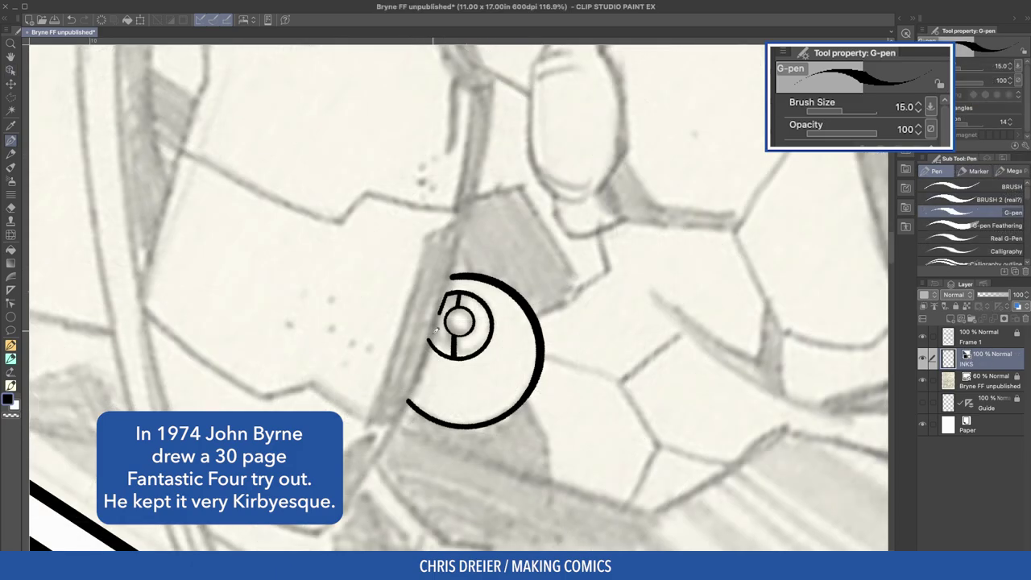
Step: Ink the smaller eye's iris outline with the G-pen at size 15 and fill its dark parts black
left_click_drag(441, 313, 430, 342)
key("g")
key("g")
left_click(443, 328)
key("p")
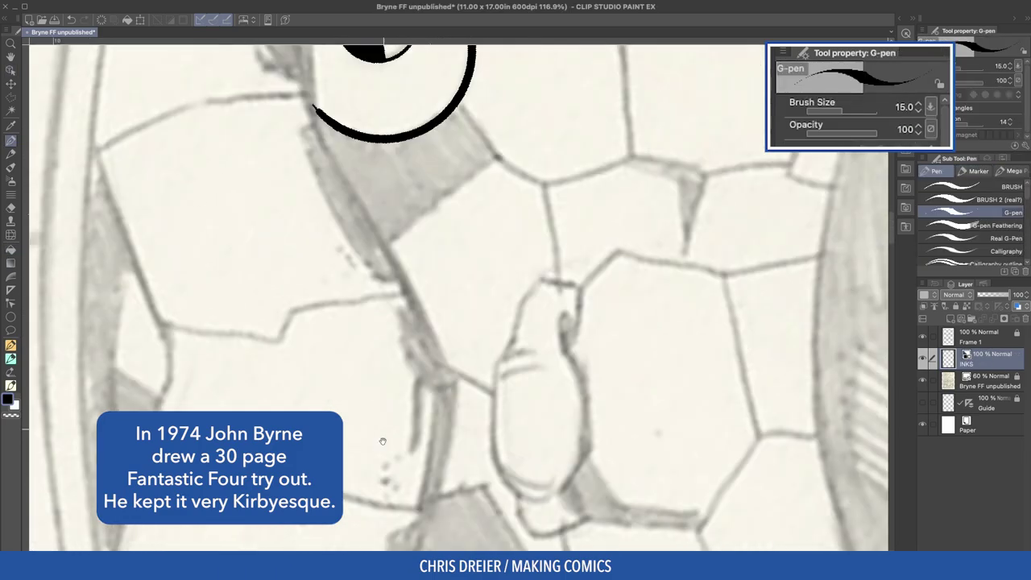
left_click_drag(388, 81, 371, 257)
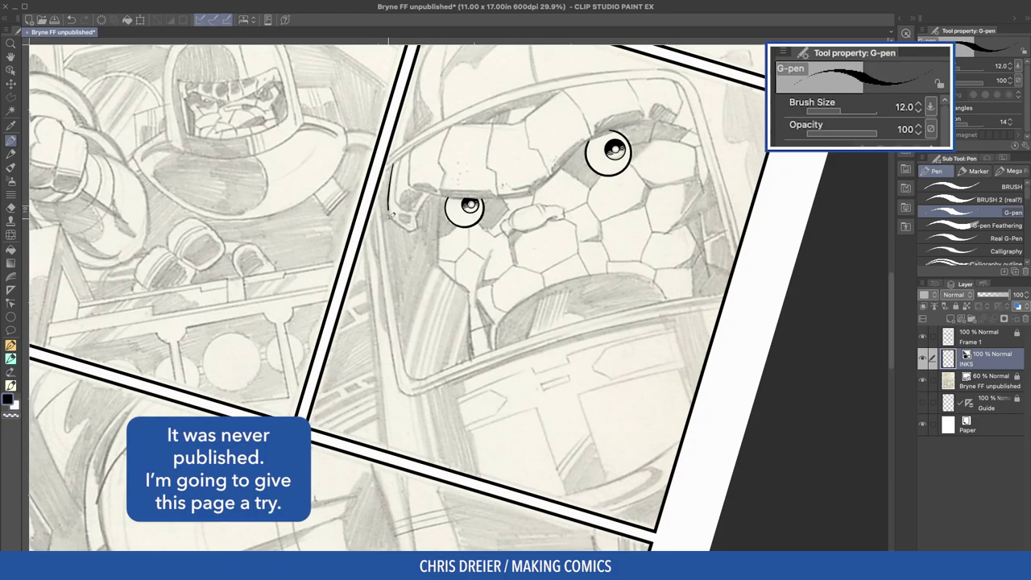
Step: Ink the jagged outer end of the brow beside the smaller eye with the G-pen, going from size 12 to 15
left_click_drag(390, 219, 408, 232)
key("]")
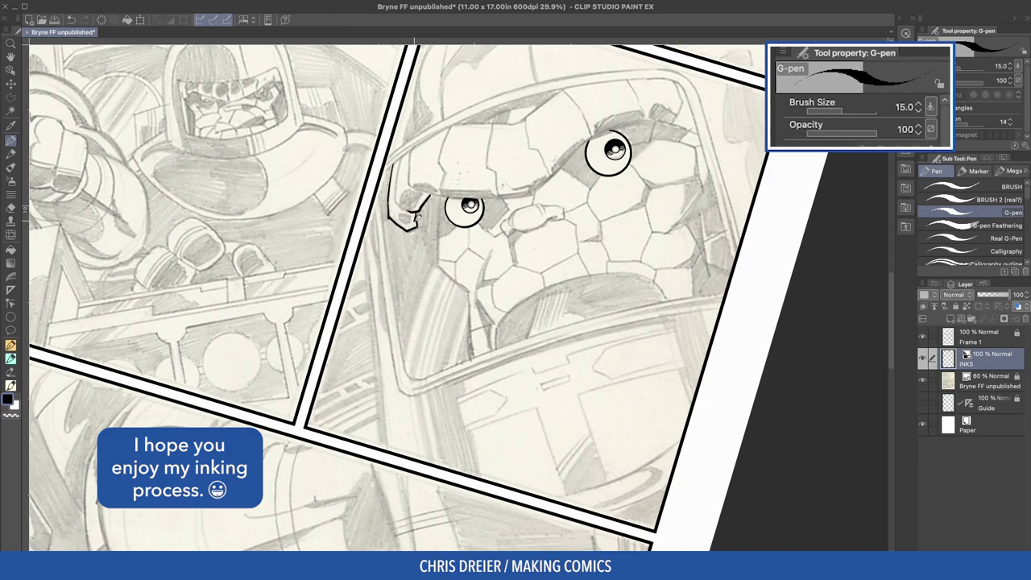
left_click_drag(425, 205, 408, 231)
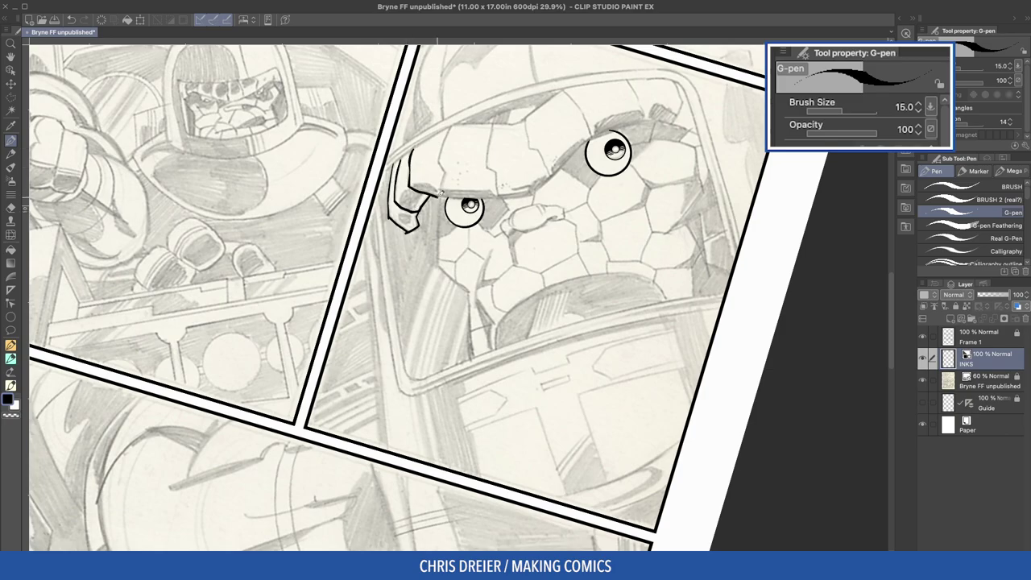
left_click_drag(435, 181, 342, 322)
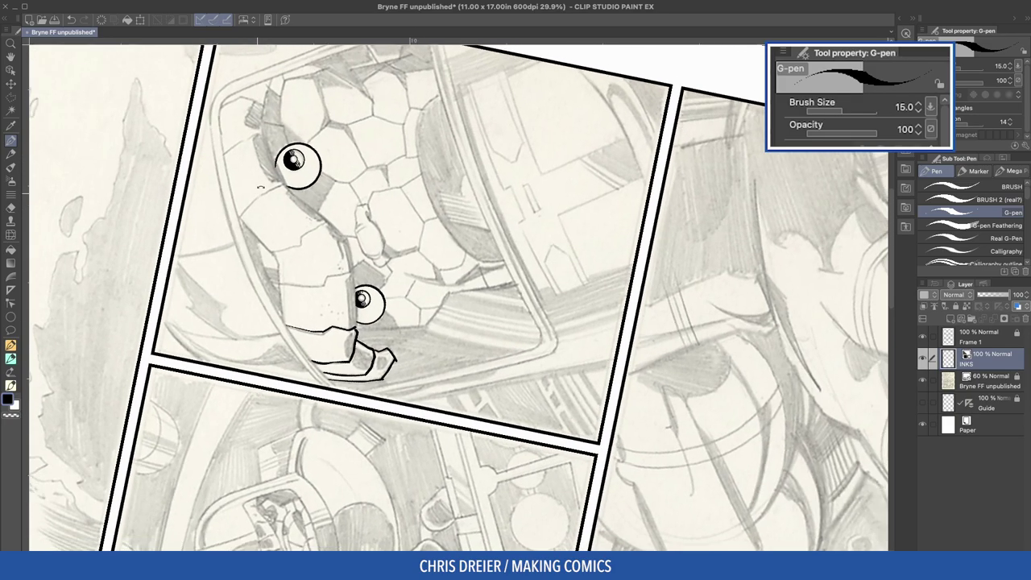
Step: Ink the heavy lower edge of the brow above the eyes and detail its jagged end with the G-pen at size 17
left_click_drag(354, 238, 415, 196)
key("]")
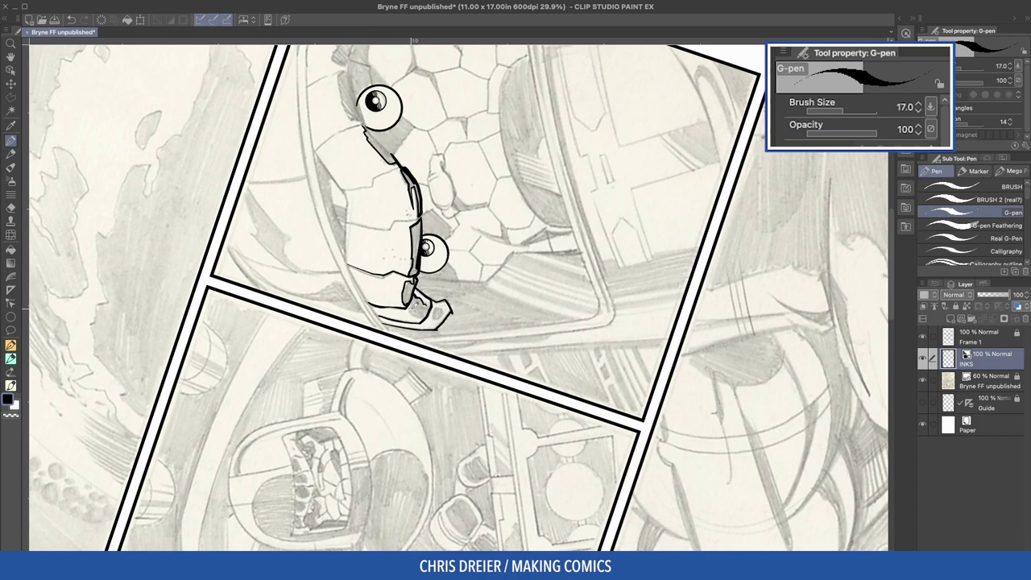
left_click_drag(448, 305, 443, 322)
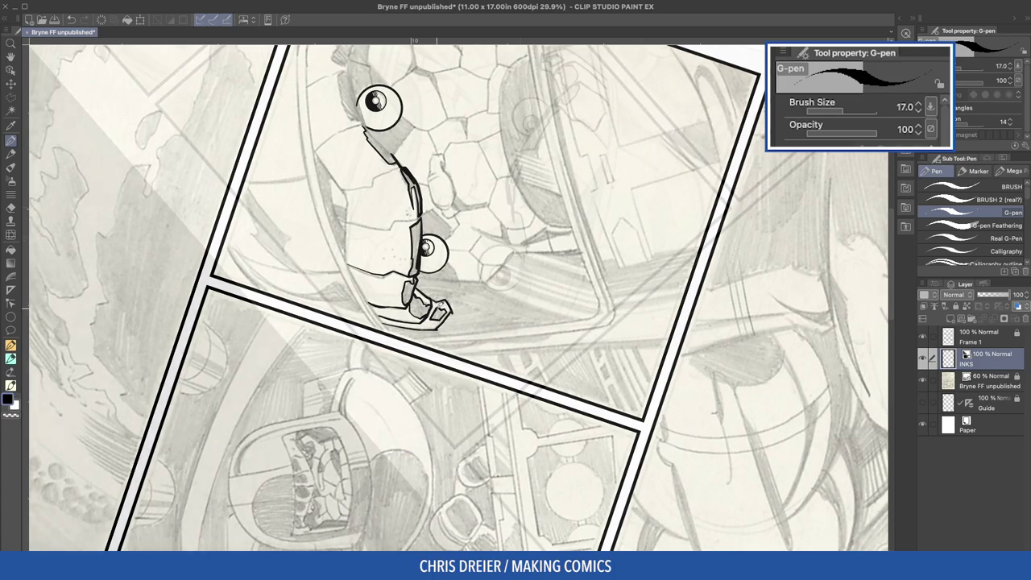
left_click_drag(523, 254, 518, 286)
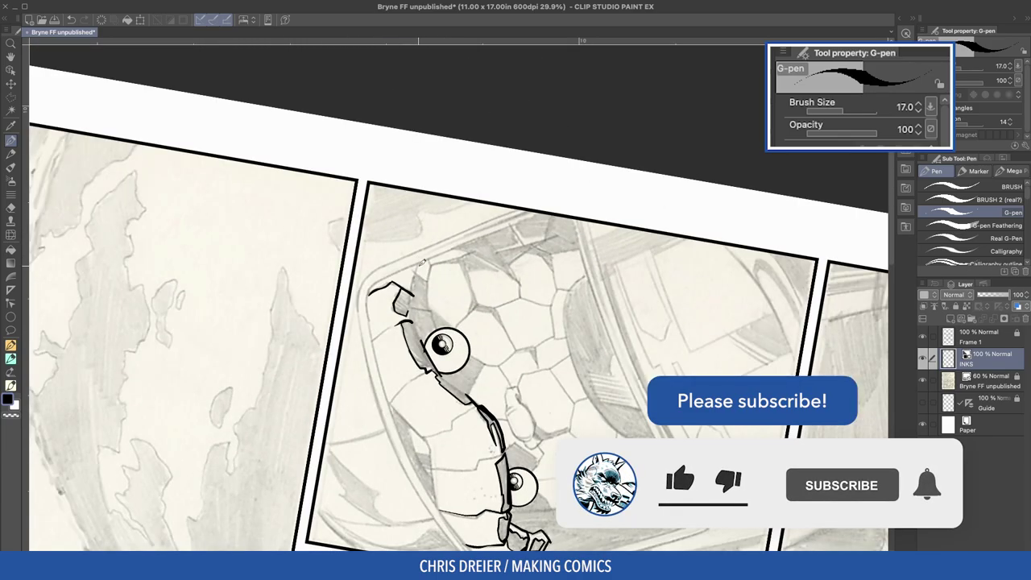
Step: Ink the brow above the larger eye, its upper edge and the cracks between its rock plates at size 17
left_click_drag(435, 275, 427, 314)
left_click_drag(423, 269, 408, 289)
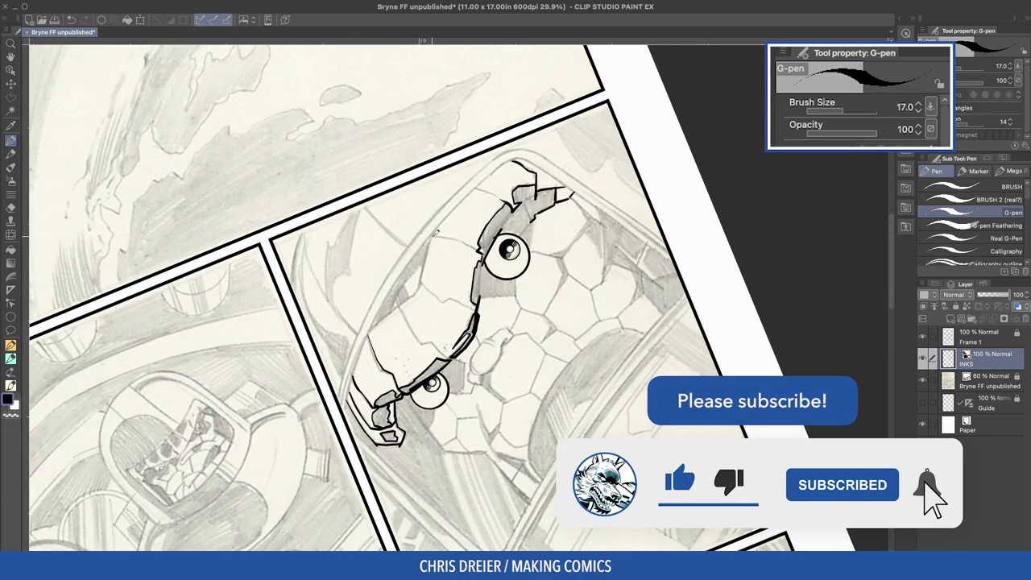
left_click_drag(438, 231, 419, 283)
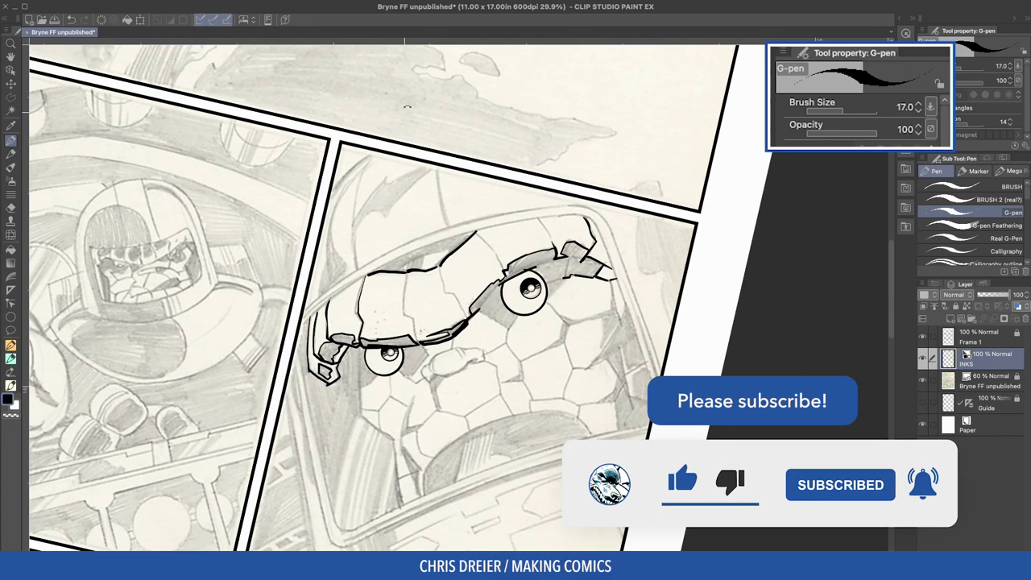
left_click_drag(403, 278, 425, 345)
mouse_move(441, 261)
left_mouse_down()
mouse_move(448, 295)
mouse_move(470, 318)
left_mouse_up()
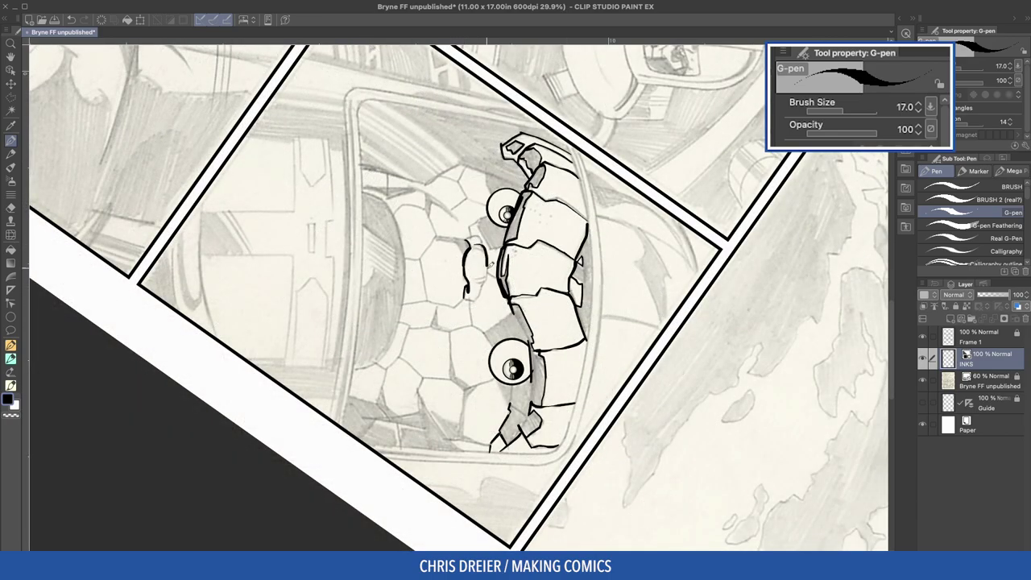
Step: Ink the outline and underside of the rocky nose with the G-pen at size 17
left_click_drag(473, 232, 489, 250)
left_click_drag(239, 172, 661, 426)
key("c")
key("c")
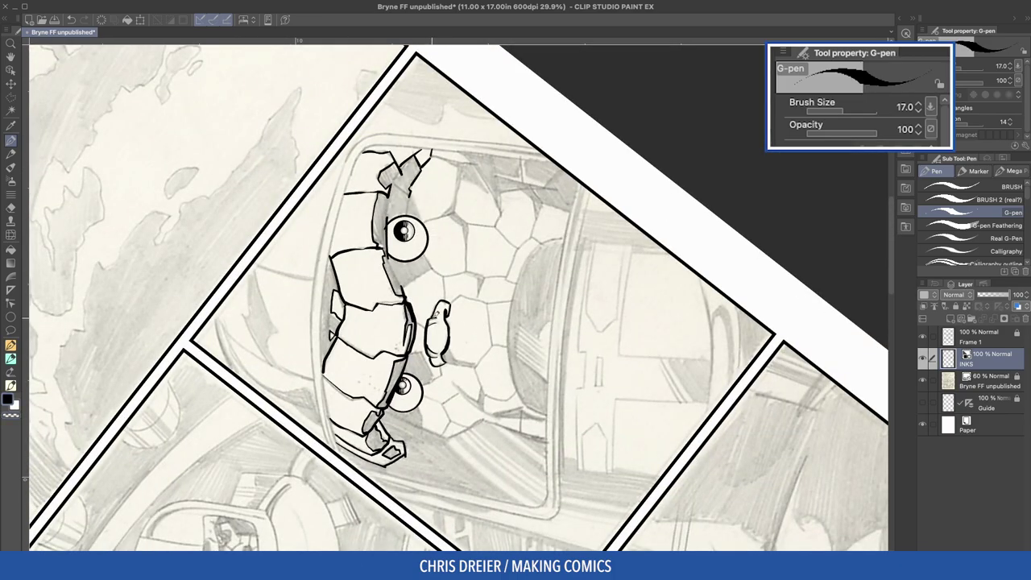
left_click_drag(451, 324, 448, 347)
left_click_drag(281, 203, 300, 153)
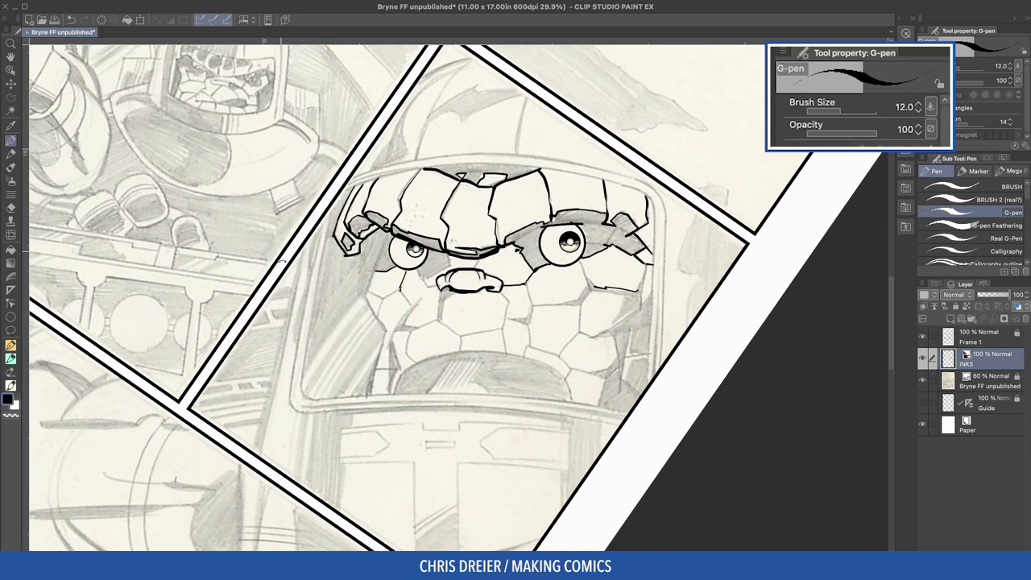
Step: Ink the first rock plates on both cheeks and the crease below the nose with the G-pen at size 12
left_click_drag(282, 261, 285, 345)
mouse_move(402, 316)
left_mouse_down()
mouse_move(390, 339)
mouse_move(441, 371)
left_mouse_up()
left_click_drag(344, 320, 360, 236)
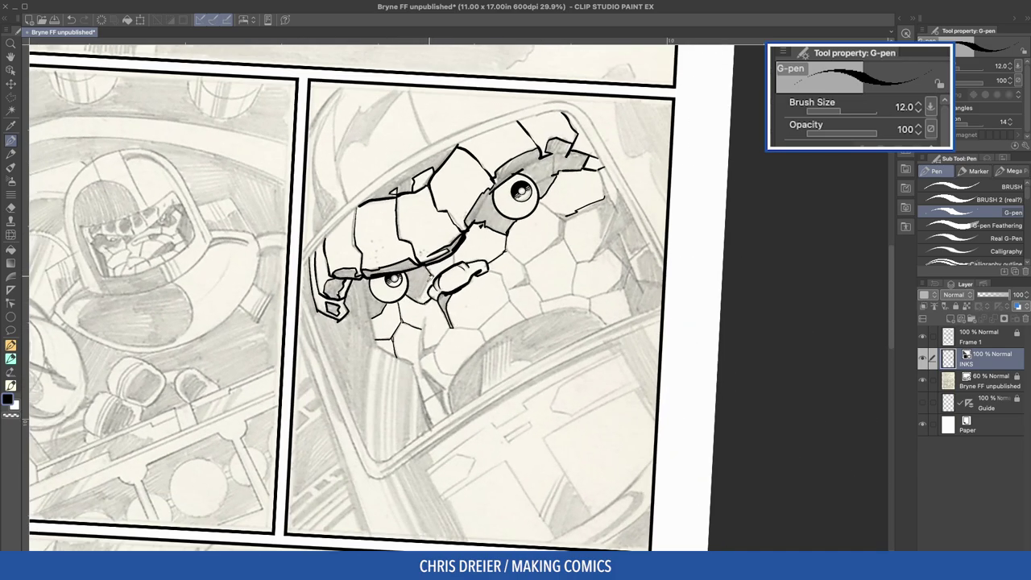
left_click_drag(309, 173, 405, 164)
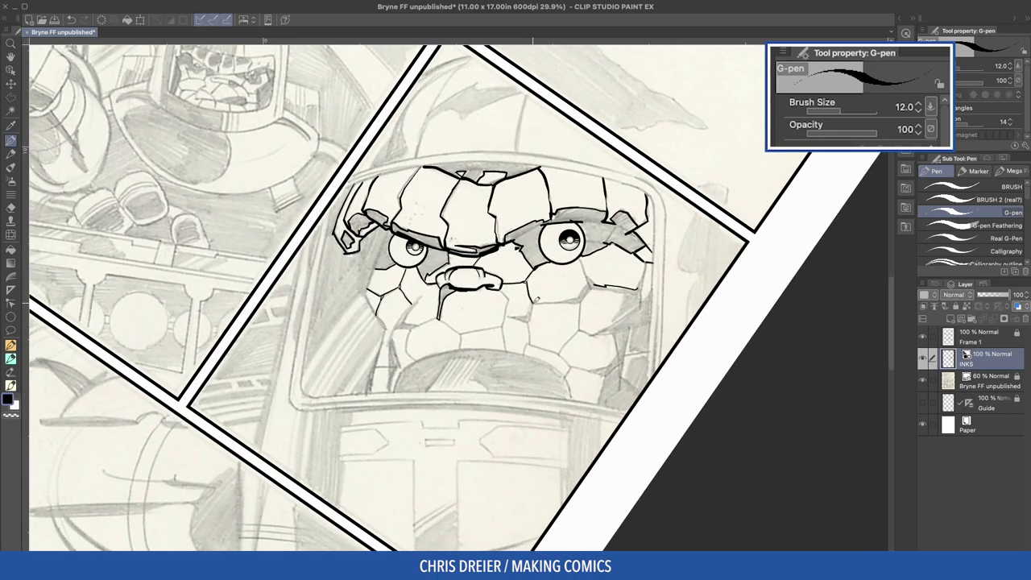
left_click_drag(593, 289, 448, 372)
left_click_drag(448, 372, 470, 305)
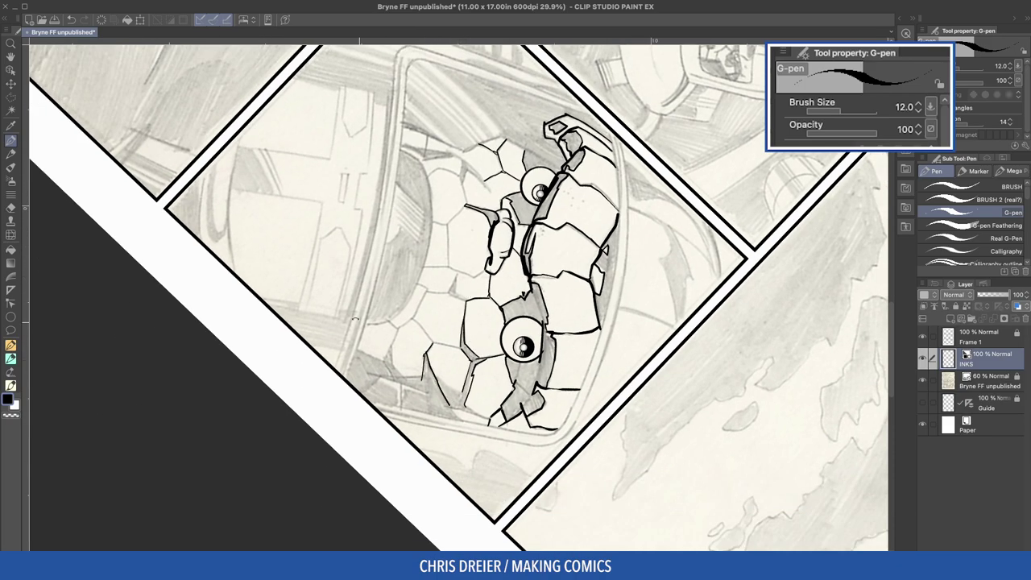
Step: Ink the rock plate outlines on the cheek below the larger eye with the G-pen at size 12
key("asciicircum")
key("asciicircum")
key("asciicircum")
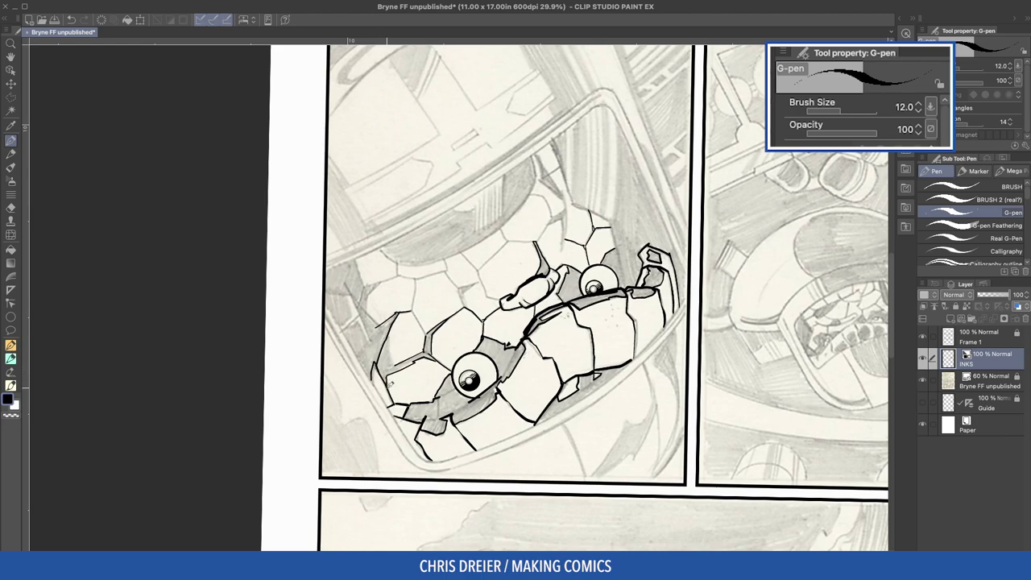
key("minus")
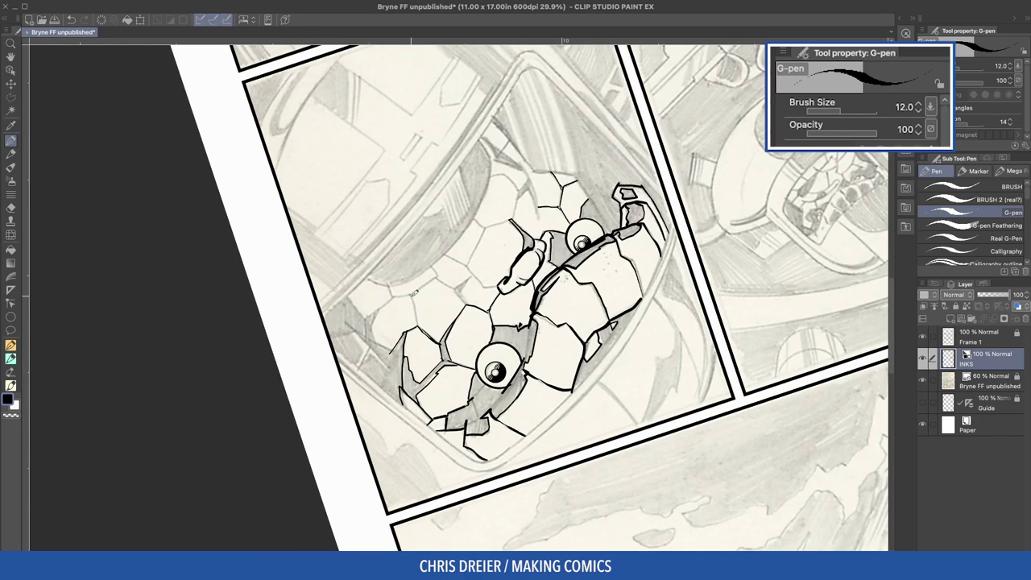
key("minus")
key("minus")
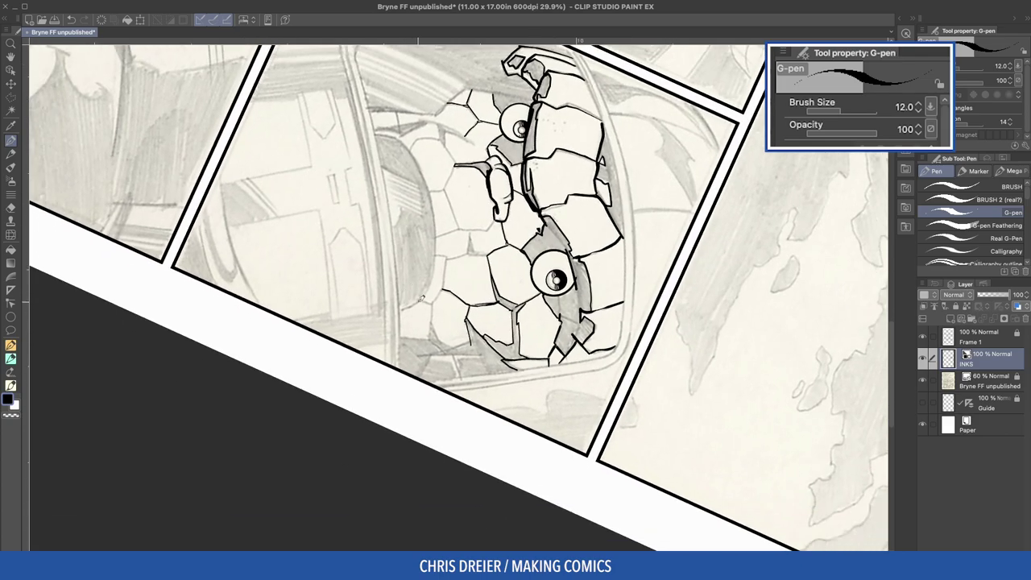
left_click_drag(430, 336, 464, 355)
Step: Ink the lower cheek plates and the jagged face edge on the larger eye's side at size 12
key("minus")
key("minus")
key("minus")
key("minus")
key("minus")
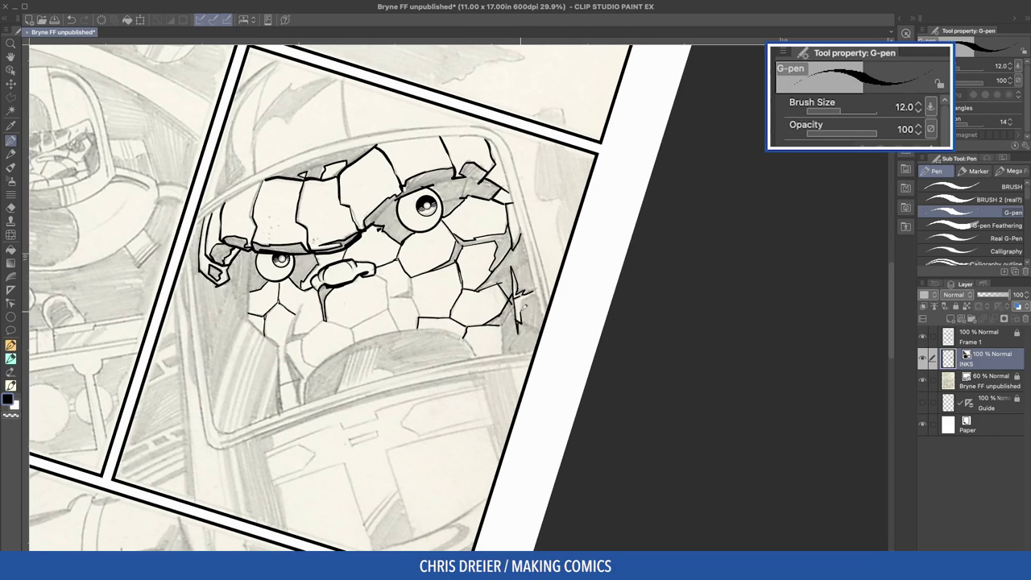
Step: Ink the opposite jaw edge and the mouth, and stipple the brow plates with the Milli pen at size 5
key("asciicircum")
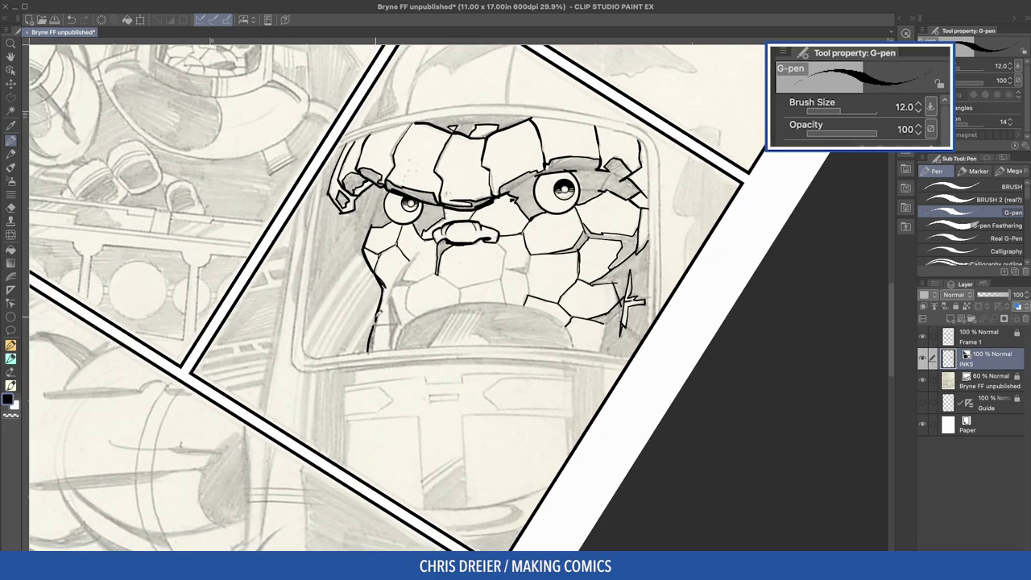
key("bracketright")
key("bracketright")
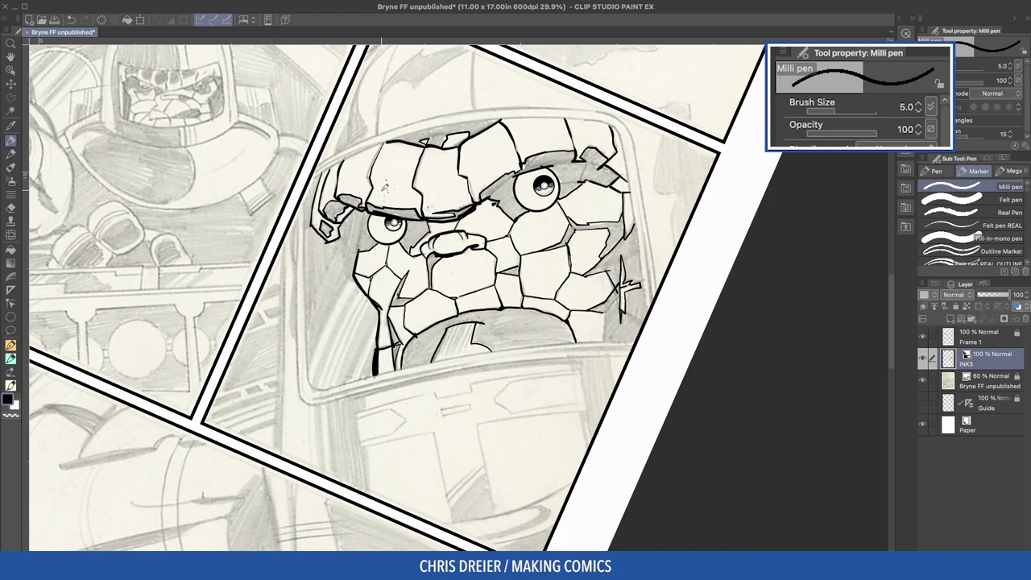
key("bracketright")
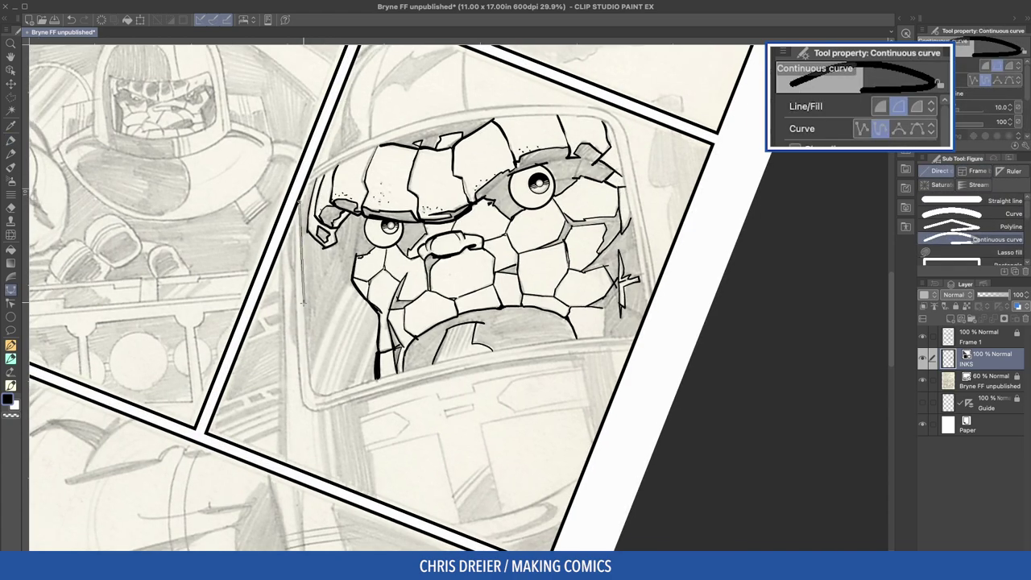
Step: Trace the inner edge of the helmet's visor opening around the face with the Continuous curve tool at size 10
left_click(303, 307)
left_click(312, 390)
left_click(653, 332)
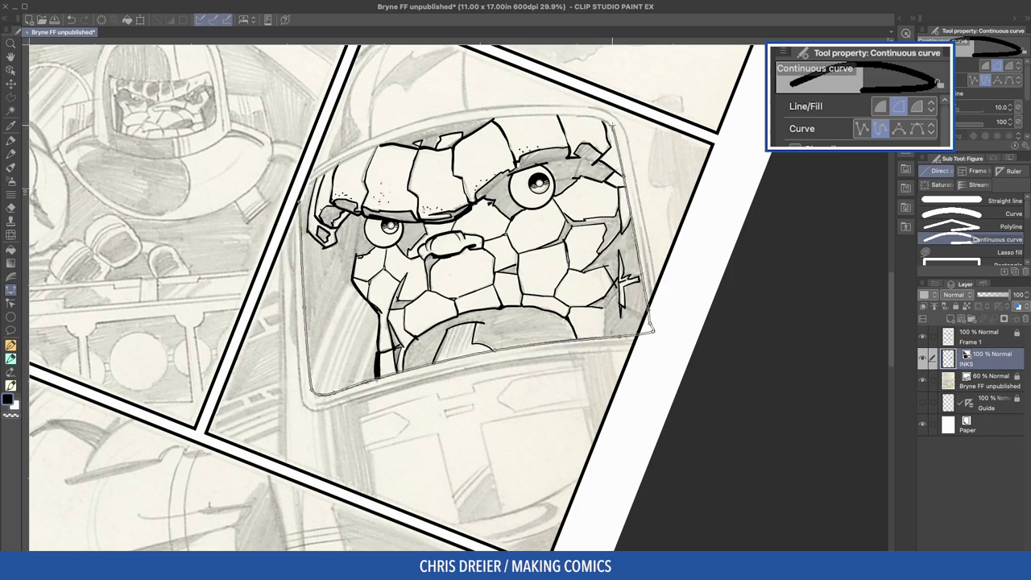
left_click(580, 115)
left_click(493, 118)
left_click(410, 132)
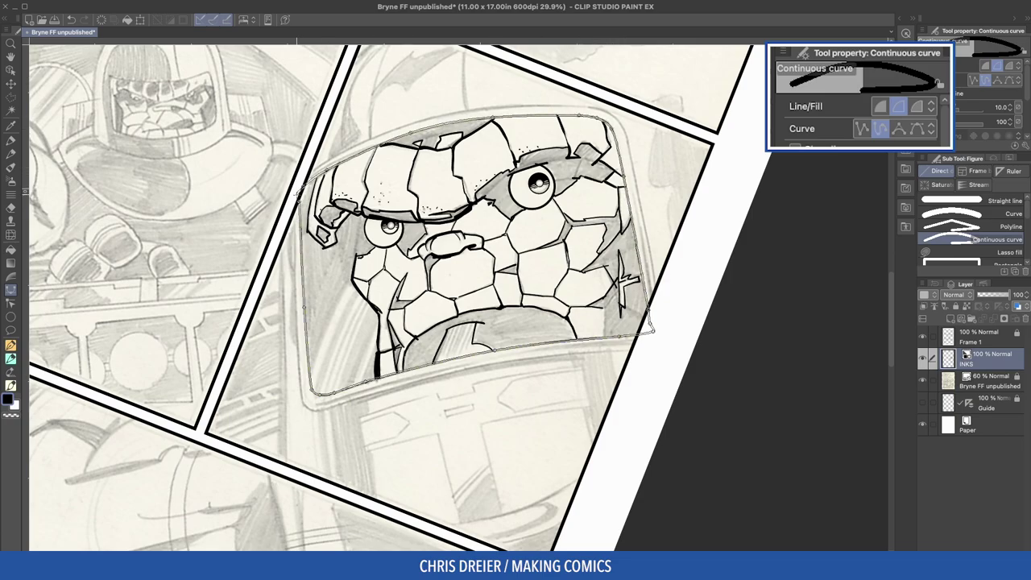
left_click(299, 199)
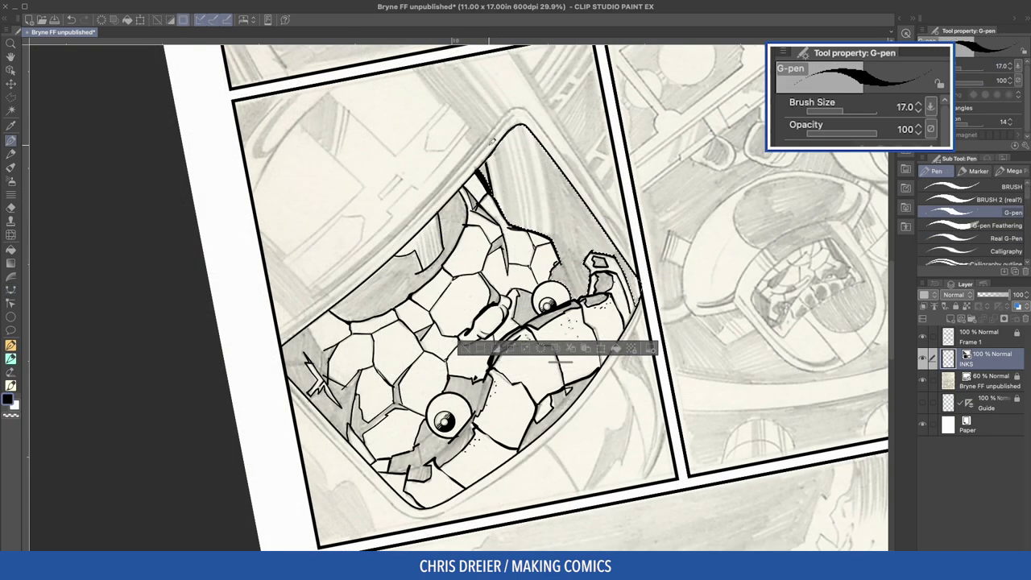
Step: Draw tapered hatching lines across the shadow between the jaw and the visor corner with the G-pen at size 17
left_click_drag(498, 143, 519, 227)
left_click_drag(509, 133, 529, 231)
left_click_drag(521, 127, 535, 232)
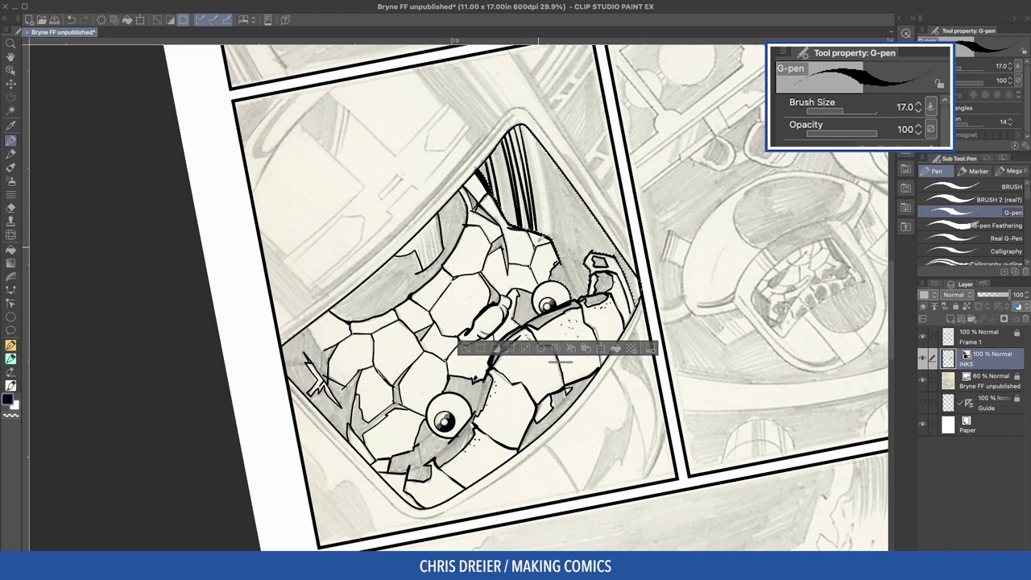
mouse_move(521, 127)
left_mouse_down()
mouse_move(525, 206)
mouse_move(538, 228)
left_mouse_up()
left_click_drag(540, 142, 549, 233)
left_click_drag(533, 132, 550, 234)
Step: Fill the shadows inside the visor and around the brow and eyes with black, using the Refer other layers fill
key("g")
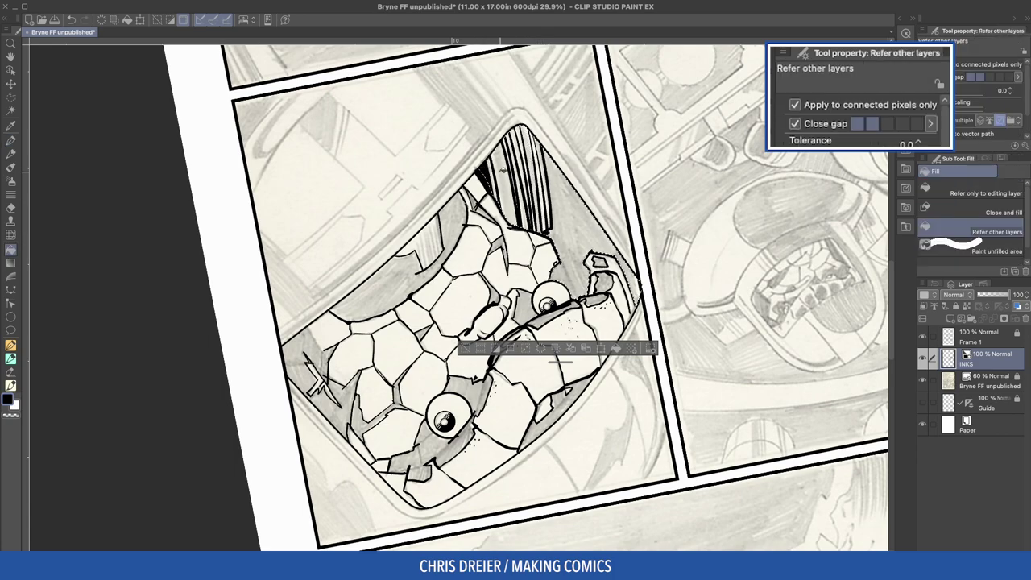
left_click(497, 163)
left_click(569, 222)
left_click(568, 276)
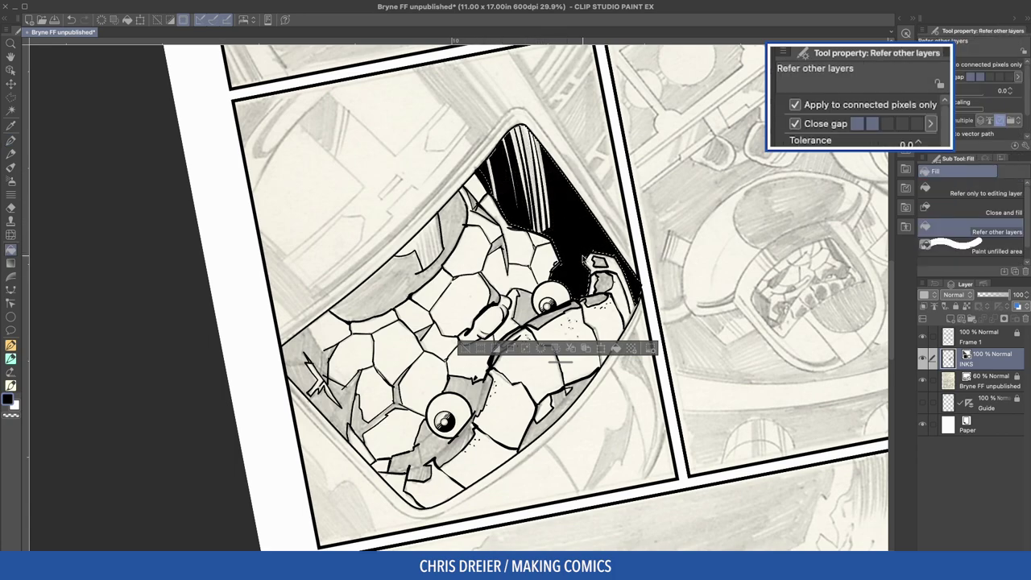
key("ctrl+d")
left_click(600, 261)
left_click(607, 278)
left_click(596, 299)
left_click(553, 316)
left_click_drag(500, 254, 473, 200)
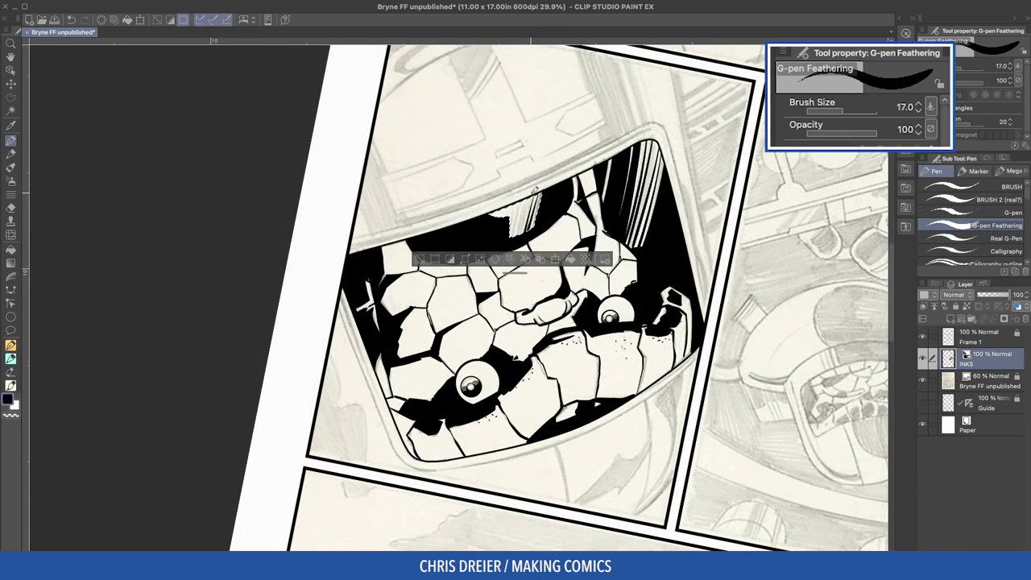
Step: Feather the shadow inside the mouth with an enlarged G-pen Feathering brush
key("bracketright")
key("bracketright")
key("bracketright")
mouse_move(528, 241)
left_mouse_down()
mouse_move(539, 193)
mouse_move(514, 237)
left_mouse_up()
mouse_move(522, 199)
left_mouse_down()
mouse_move(512, 236)
mouse_move(507, 228)
left_mouse_up()
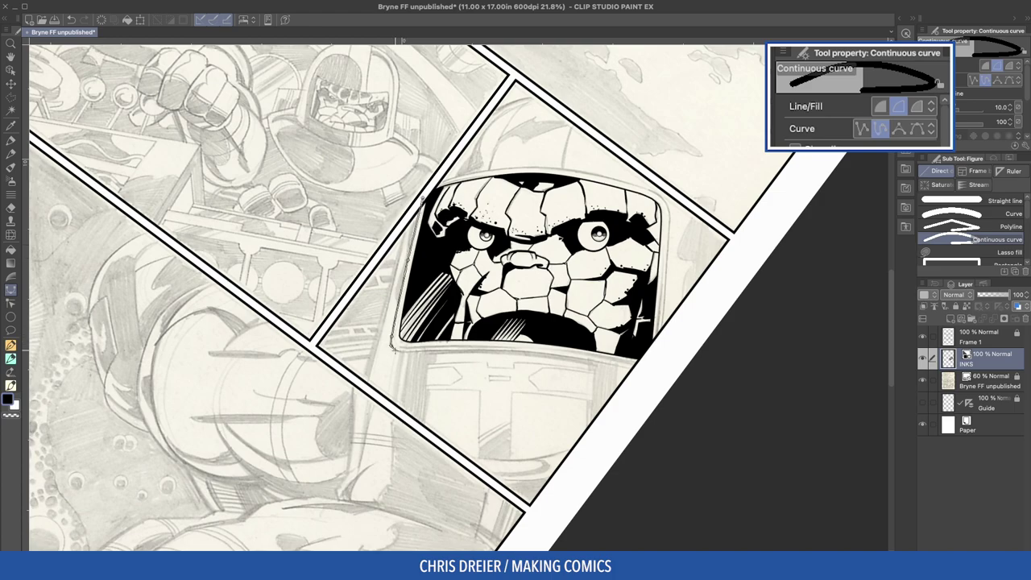
Step: Trace the outer edge of the visor frame with the Continuous curve tool at size 10
left_click(456, 350)
left_click(558, 356)
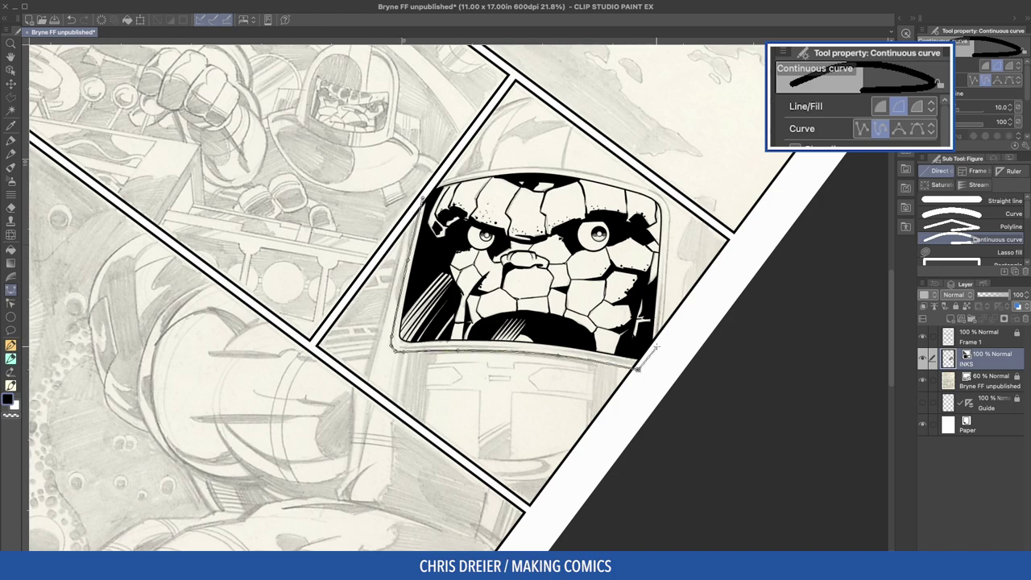
left_click(662, 331)
left_click(558, 169)
left_click(442, 180)
left_click(423, 198)
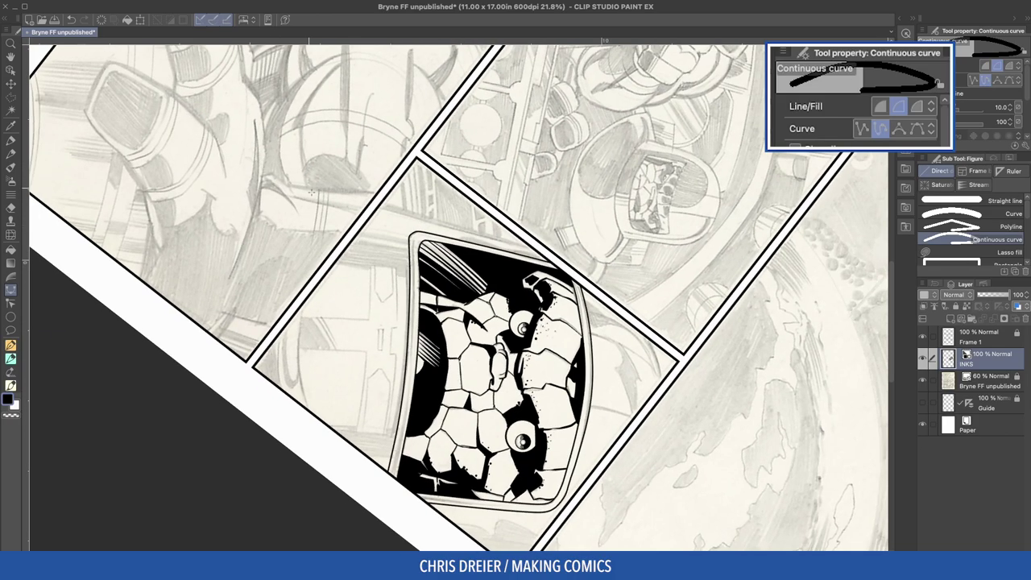
Step: Ink the curved suit lines just below the visor frame with the Curve tool at size 10
left_click(1013, 213)
left_click_drag(492, 238, 475, 409)
left_click(490, 337)
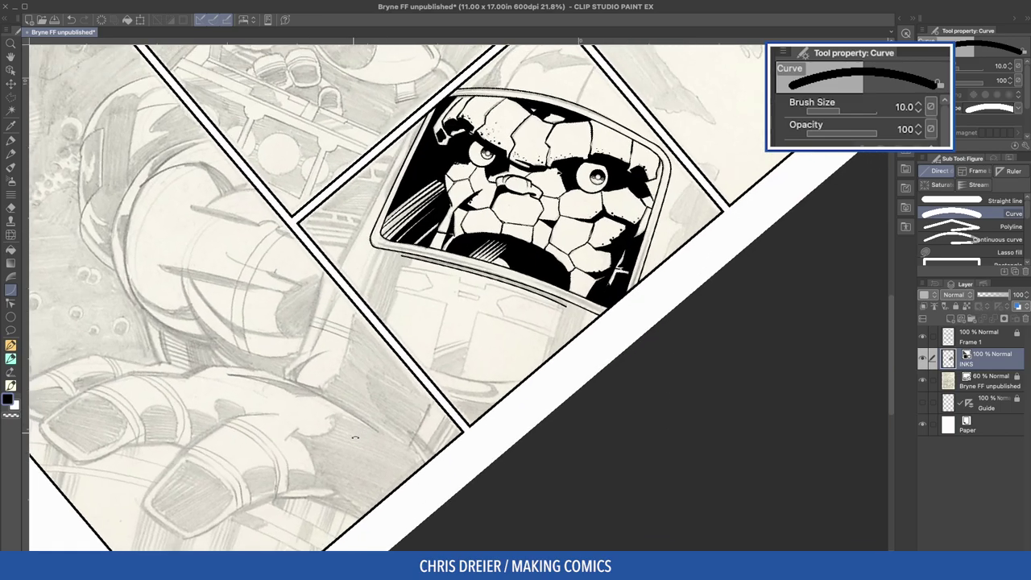
left_click(366, 310)
Step: Ink the helmet's long outer side edge beside the visor with the Curve tool at size 17
key("bracketright")
key("bracketright")
key("bracketright")
left_click_drag(403, 190, 374, 343)
left_click(374, 344)
left_click_drag(399, 191, 369, 355)
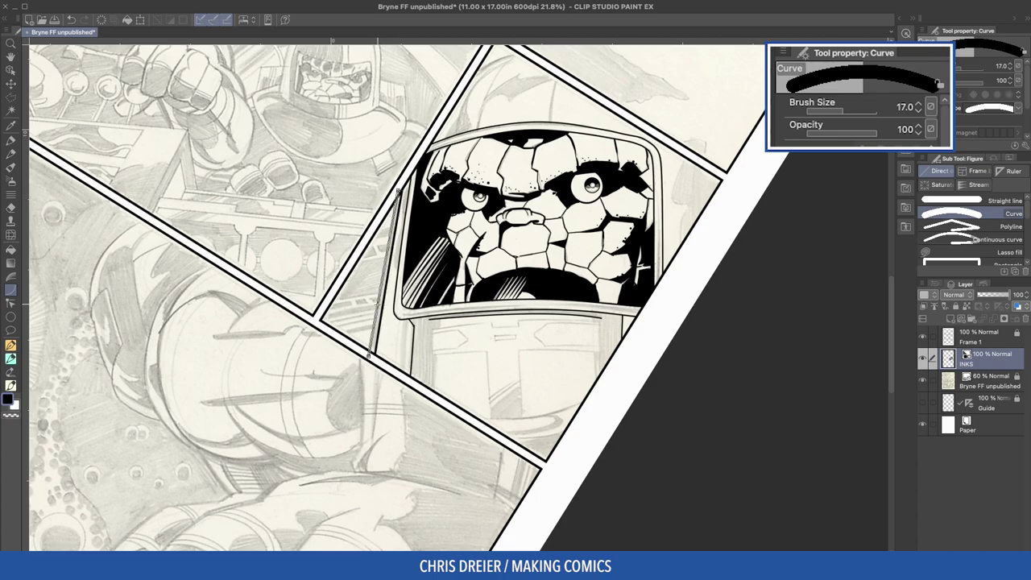
left_click(369, 353)
Step: Ink the helmet's remaining outer contours and the collar curve below the visor with the Curve tool at size 20
key("bracketright")
left_click_drag(358, 232, 364, 303)
left_click(352, 276)
left_click_drag(357, 239, 370, 315)
left_click(350, 276)
left_click_drag(360, 233, 367, 314)
left_click(353, 277)
left_click_drag(284, 206, 404, 98, "shift")
key("-")
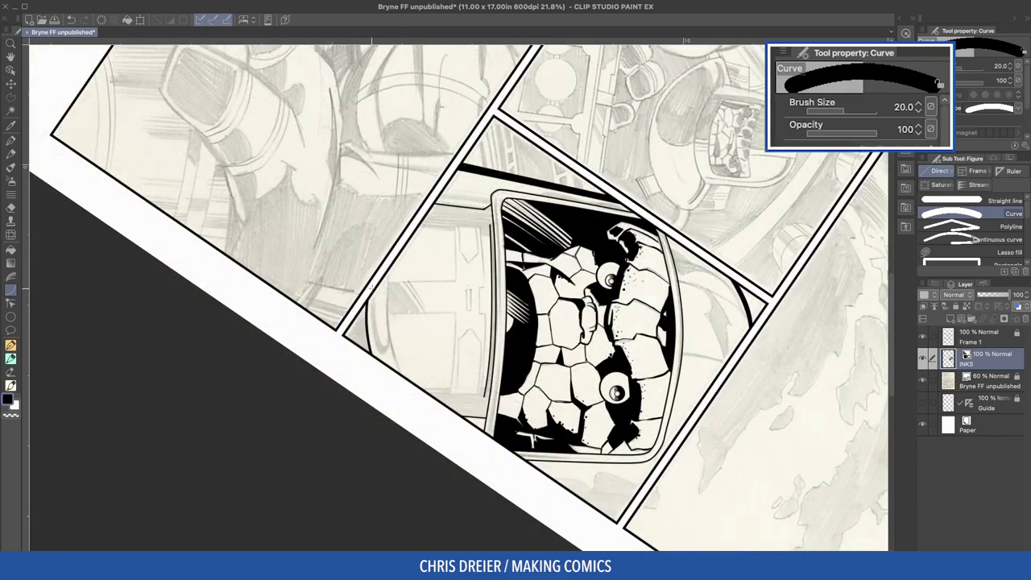
left_click_drag(390, 259, 404, 387)
left_click(378, 311)
key("-")
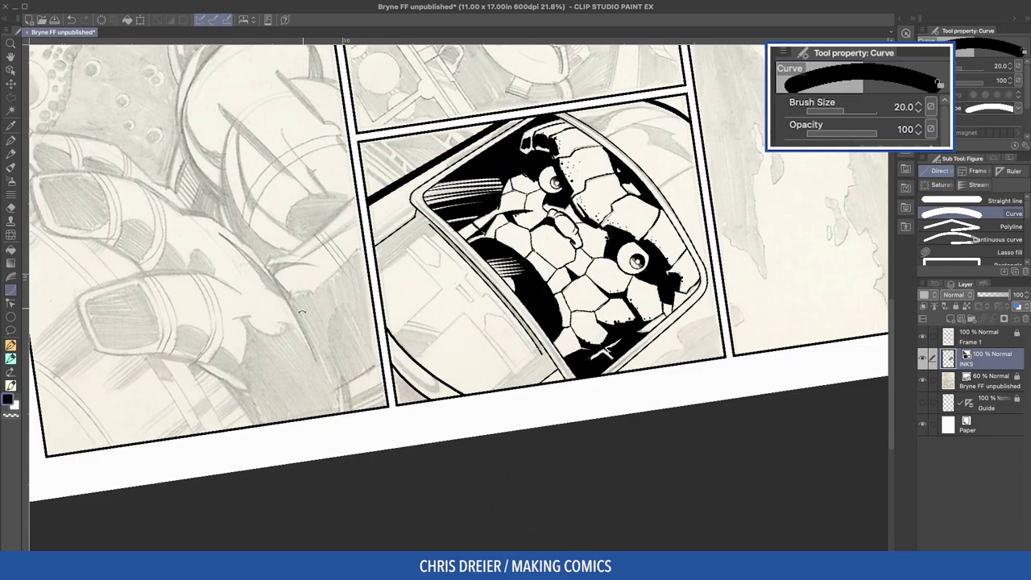
Step: Ink the irregular background contour beside the helmet with the pen
key("p")
left_click_drag(584, 287, 575, 311)
left_click_drag(579, 373, 626, 305)
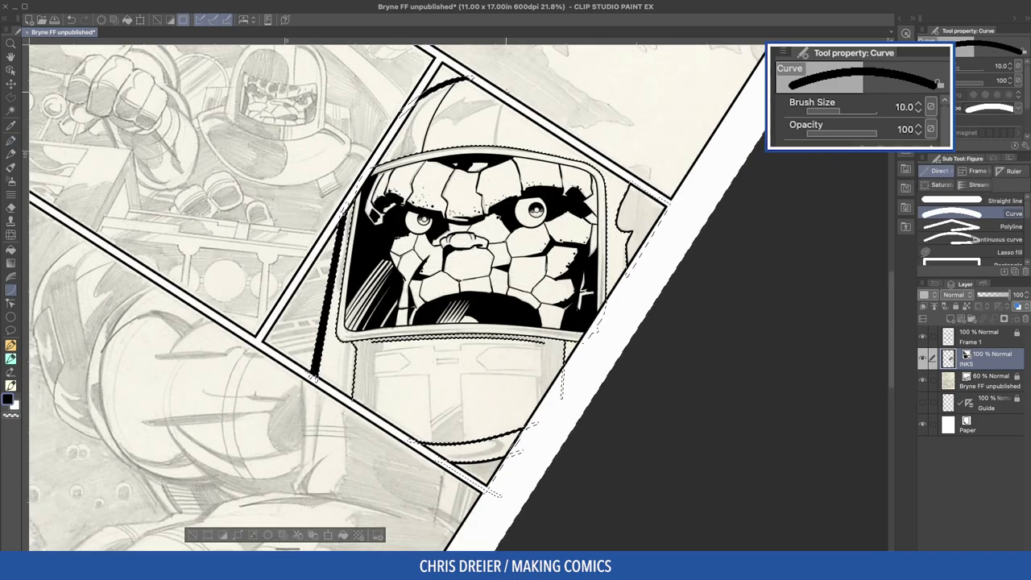
Step: Ink the horizontal band below the visor and the central strip's two vertical edges with the Curve tool at size 10
mouse_move(396, 353)
left_mouse_down()
mouse_move(385, 266)
mouse_move(609, 259)
left_mouse_up()
scroll(384, 266, "up", 2)
left_click(481, 244)
left_click_drag(348, 304, 610, 303)
left_click(481, 295)
left_click_drag(434, 302, 437, 406)
left_click(436, 378)
left_click_drag(485, 303, 487, 403)
left_click(486, 363)
left_click_drag(610, 257, 611, 304)
left_click(611, 284)
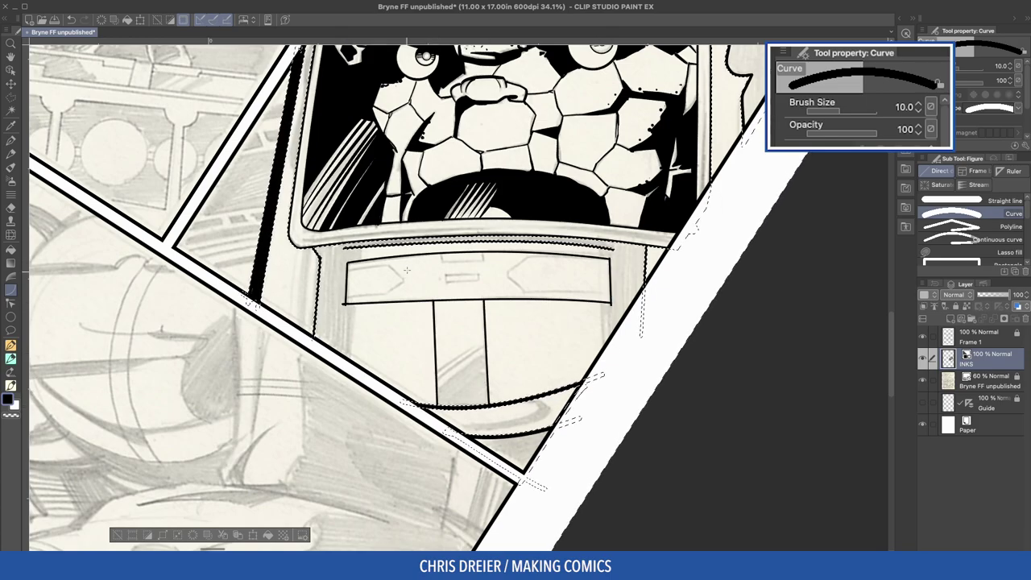
Step: Ink the notch and the small central rectangle on the band below the visor with the Polyline tool
left_click_drag(392, 277, 481, 231)
left_click(981, 226)
left_click(507, 284)
left_click(496, 284)
left_click(498, 323)
double_click(506, 323)
left_click(485, 289)
left_click(476, 288)
left_click(478, 321)
left_click(486, 321)
double_click(485, 288)
Step: Ink the pointed insets at both ends of the band using the Polyline tool and the Curve tool at size 10
left_click(492, 230)
left_click(465, 230)
left_click(477, 243)
double_click(488, 231)
left_click(470, 370)
left_click(483, 352)
double_click(504, 371)
left_click(1012, 213)
left_click(464, 219)
left_click_drag(488, 190, 492, 230)
left_click(491, 219)
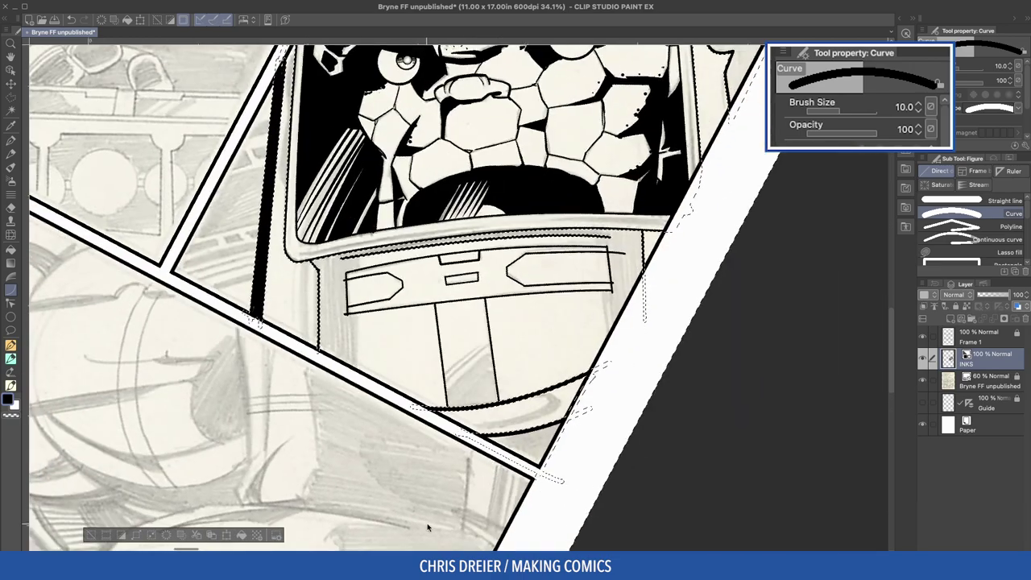
Step: Make a new auto selection of the area below the visor and ink its vertical side edges with the G-pen at size 15
key("super+d")
key("w")
left_click(299, 102)
key("p")
left_click_drag(367, 255, 352, 361)
left_click_drag(602, 251, 601, 362)
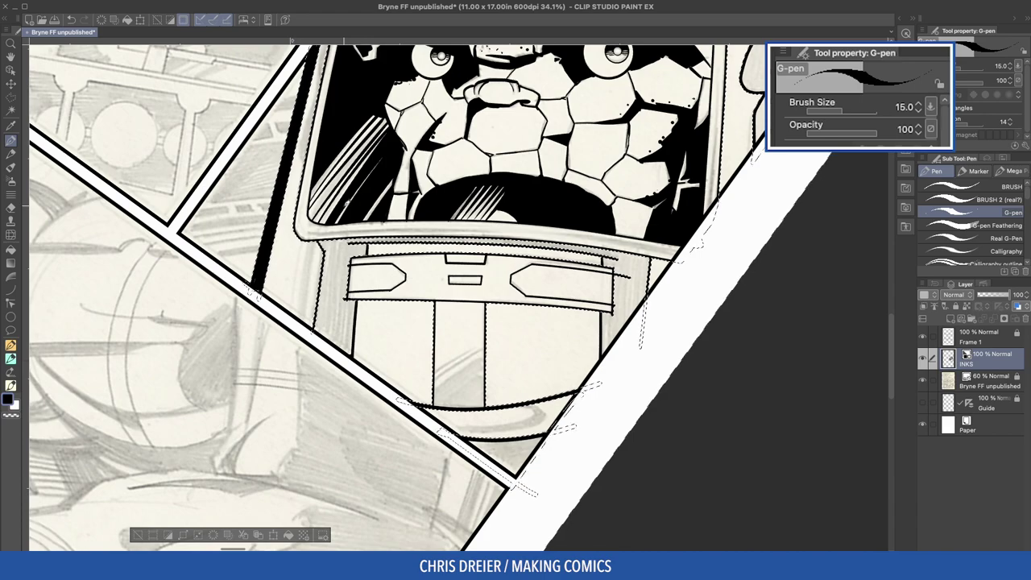
Step: Erase the stray line across the band's notch with the Rough eraser at size 25, undoing the last erasing stroke
key("e")
left_click_drag(411, 301, 483, 297)
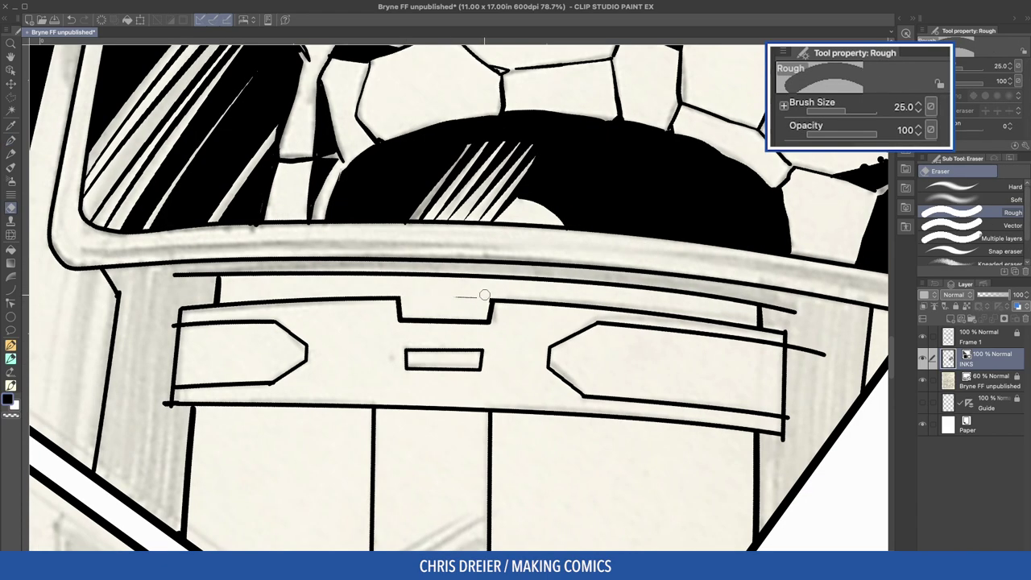
mouse_move(400, 406)
left_mouse_down()
mouse_move(482, 409)
mouse_move(415, 409)
left_mouse_up()
key("super+z")
Step: Fill the dark areas around the neck piece with black and feather the central strip's shadow with the G-pen at size 15
key("p")
key("g")
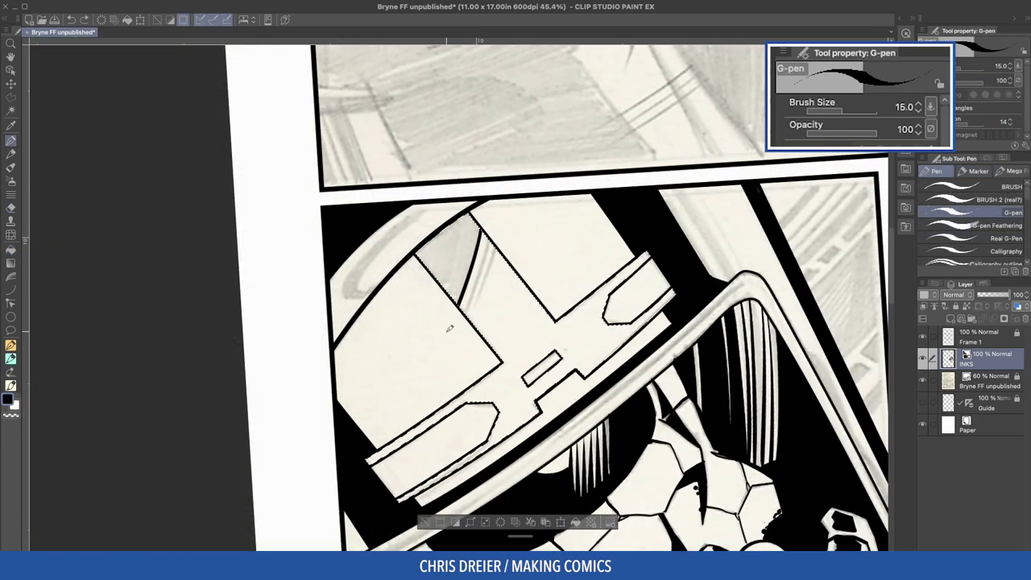
left_click_drag(483, 232, 474, 320)
mouse_move(494, 258)
left_mouse_down()
mouse_move(480, 326)
mouse_move(489, 324)
left_mouse_up()
left_click_drag(509, 278, 498, 323)
left_click_drag(487, 215, 459, 306)
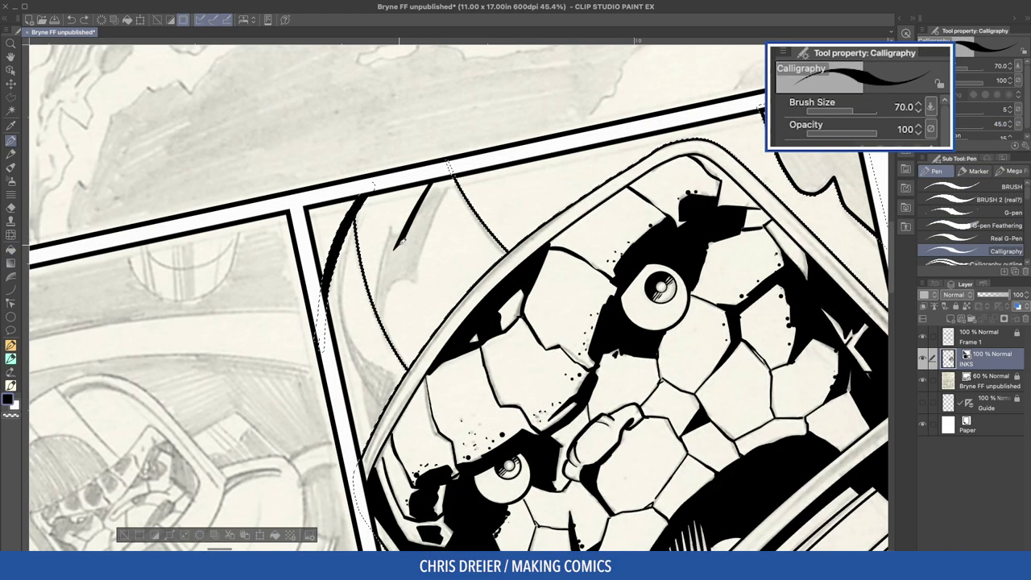
Step: Outline the jagged reflection on the helmet dome with the Calligraphy pen at size 70 and fill it with black
left_click_drag(398, 245, 395, 259)
left_click_drag(451, 181, 425, 264)
left_click_drag(426, 263, 389, 288)
left_click_drag(390, 280, 380, 361)
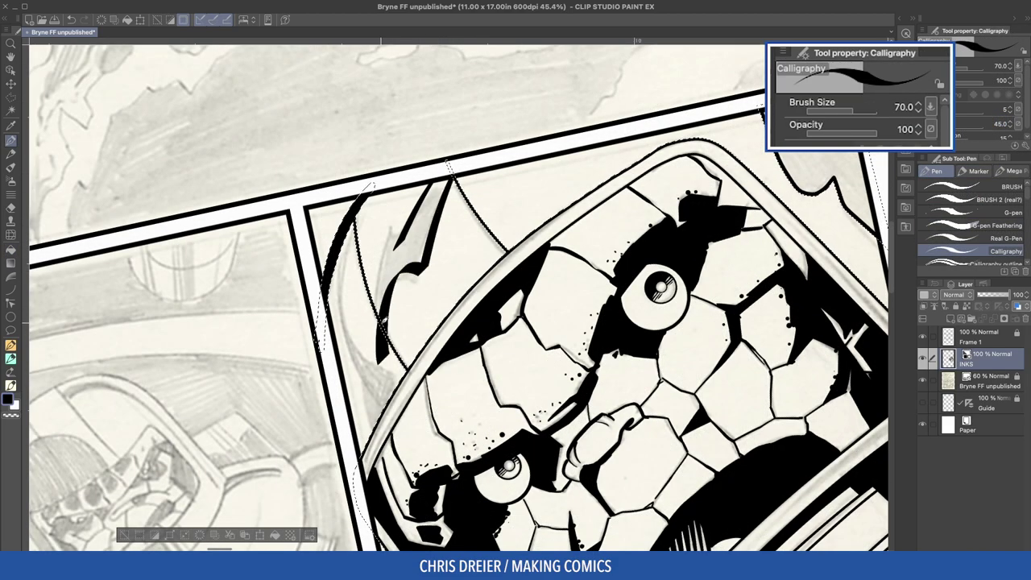
left_click_drag(386, 229, 375, 323)
left_click_drag(398, 209, 393, 258)
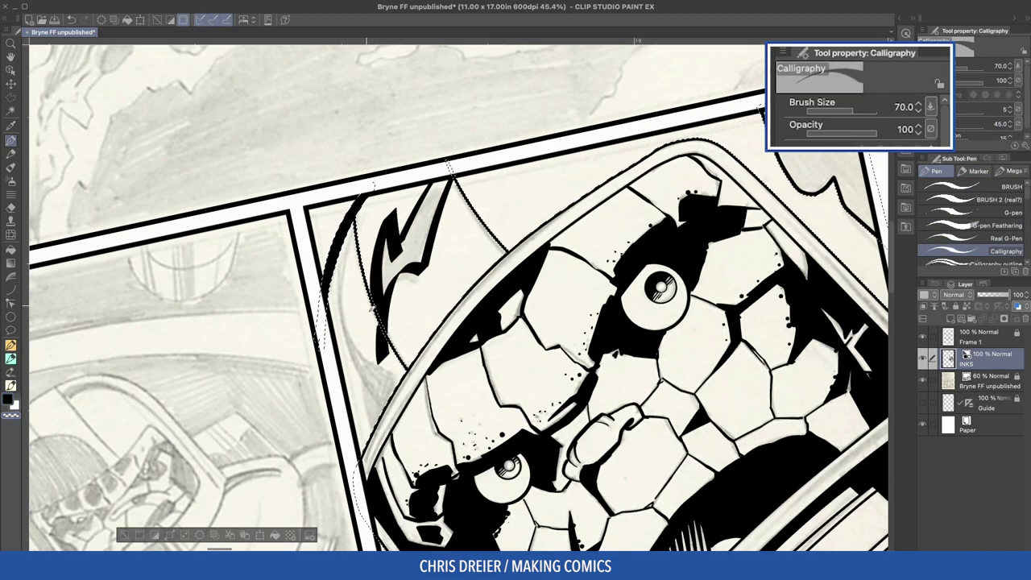
key("g")
key("g")
left_click(393, 232)
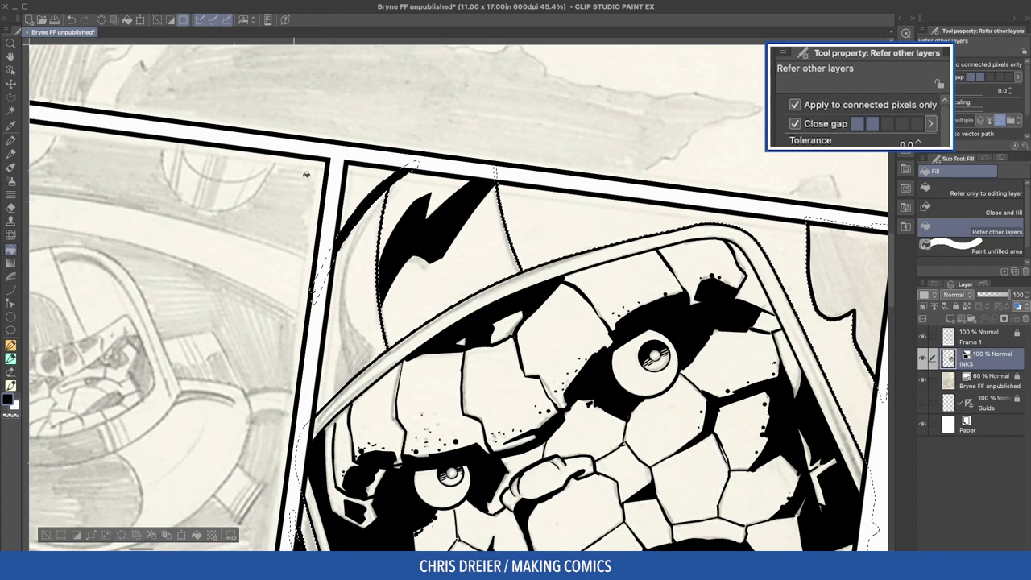
Step: Ink the shadow along the helmet dome's edge and the looped shape on the collar with the Calligraphy pen at size 70
key("p")
mouse_move(376, 214)
left_mouse_down()
mouse_move(355, 330)
mouse_move(371, 369)
left_mouse_up()
left_click_drag(349, 332, 328, 399)
left_click_drag(358, 342, 346, 386)
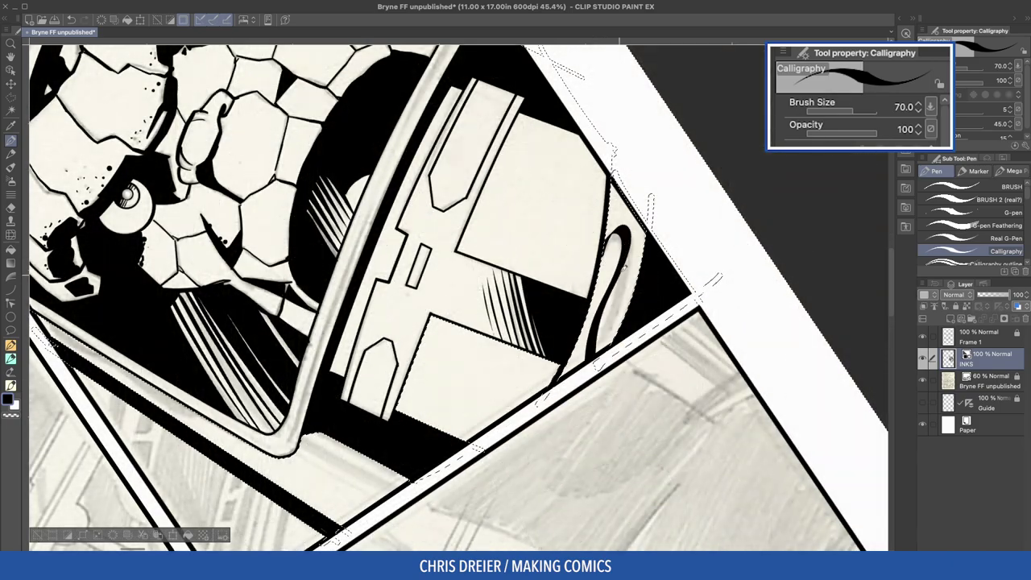
left_click_drag(625, 241, 598, 355)
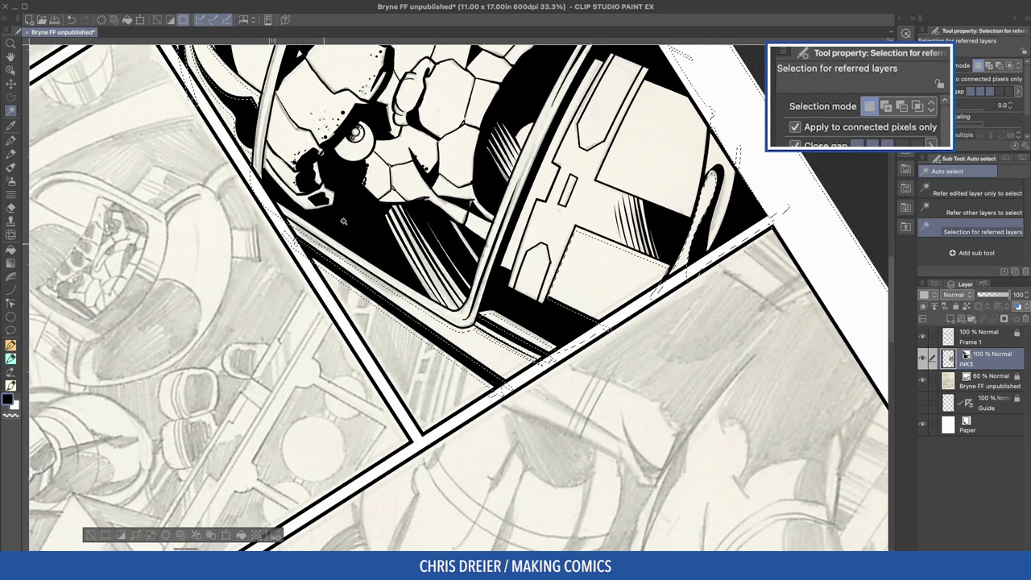
Step: Ink the background struts beside the helmet with the Curve tool at size 10 and the G-pen, and fill their shadows black
key("u")
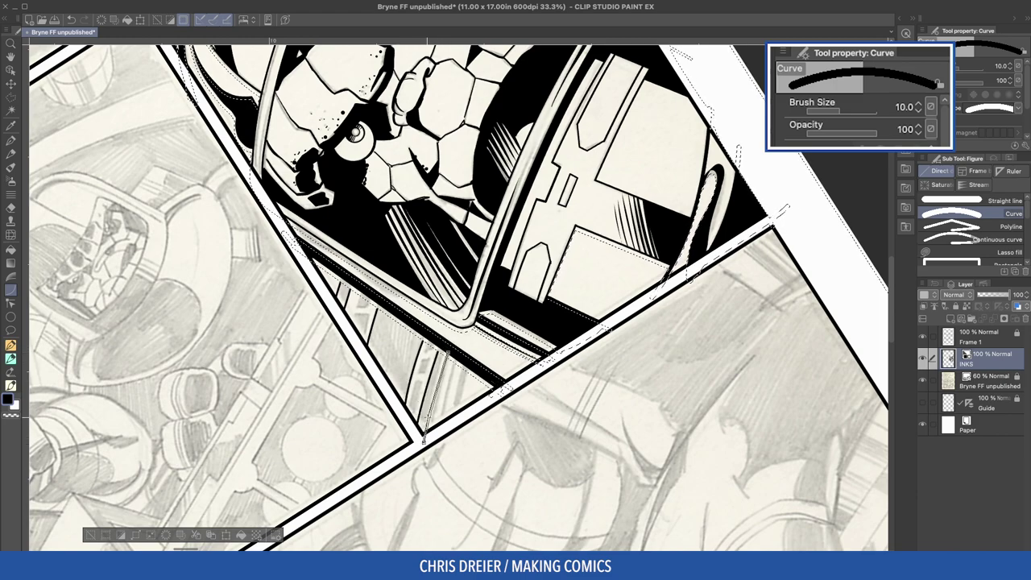
key("p")
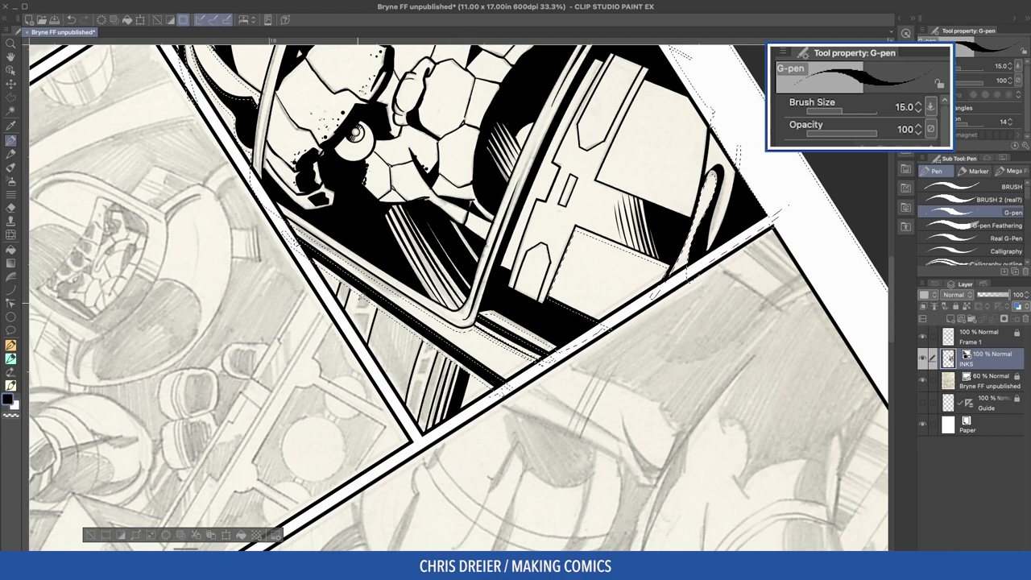
key("g")
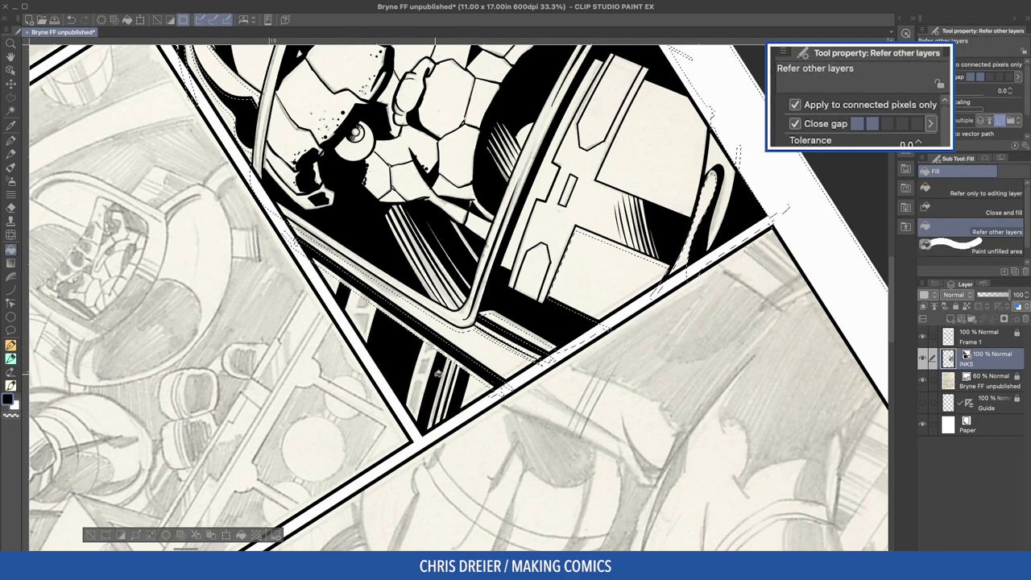
Step: Cover the pencilled strip between the background struts with a size 30 curve and cut light crossbars with the transparent G-pen at size 15
key("u")
key("u")
left_click_drag(432, 343, 412, 412)
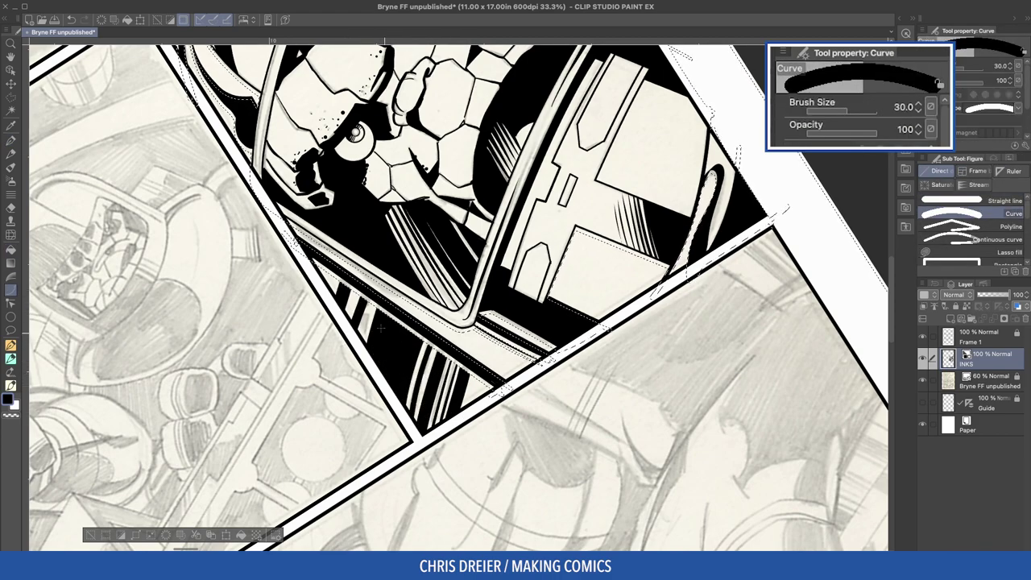
left_click_drag(350, 330, 332, 202)
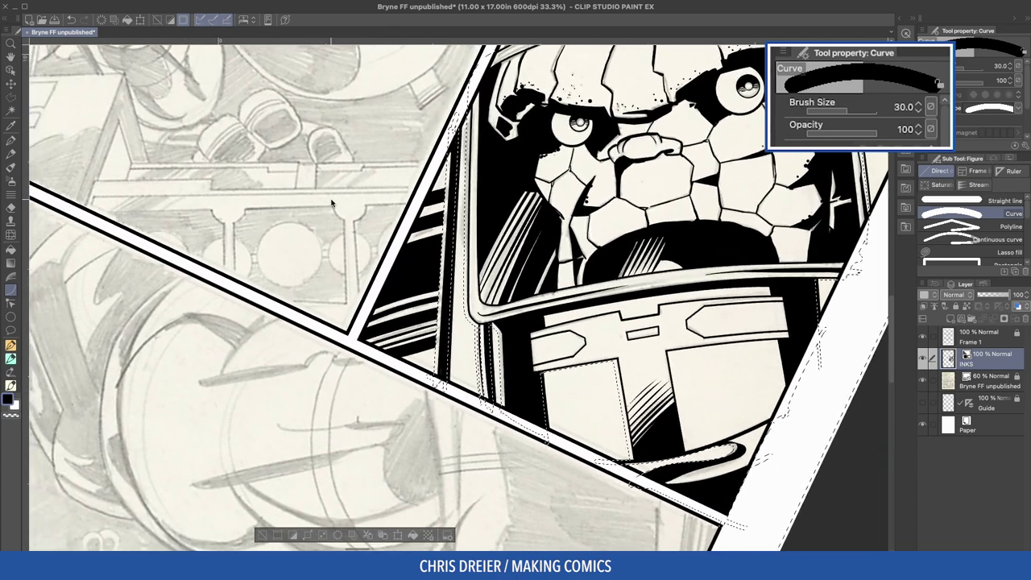
key("p")
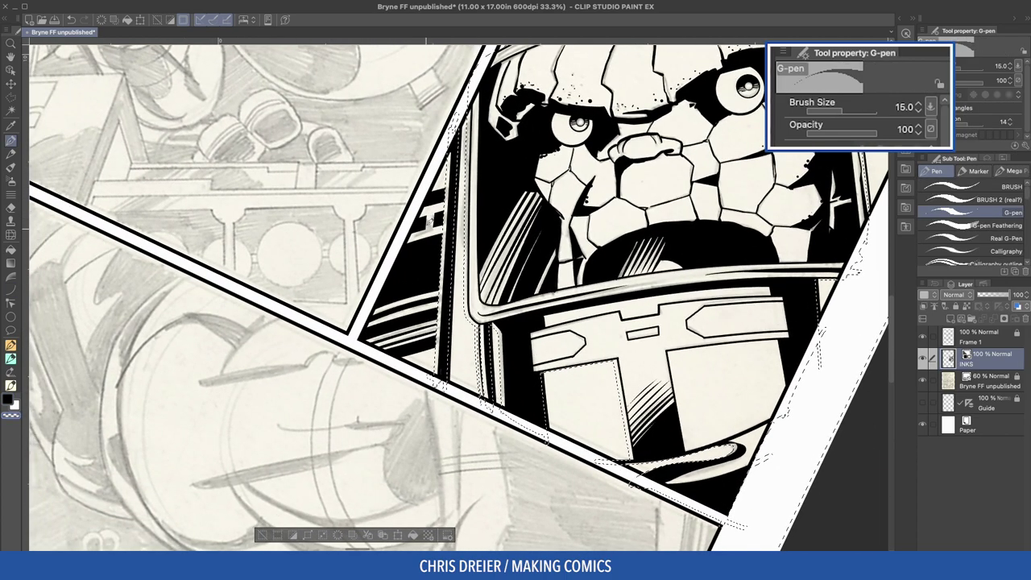